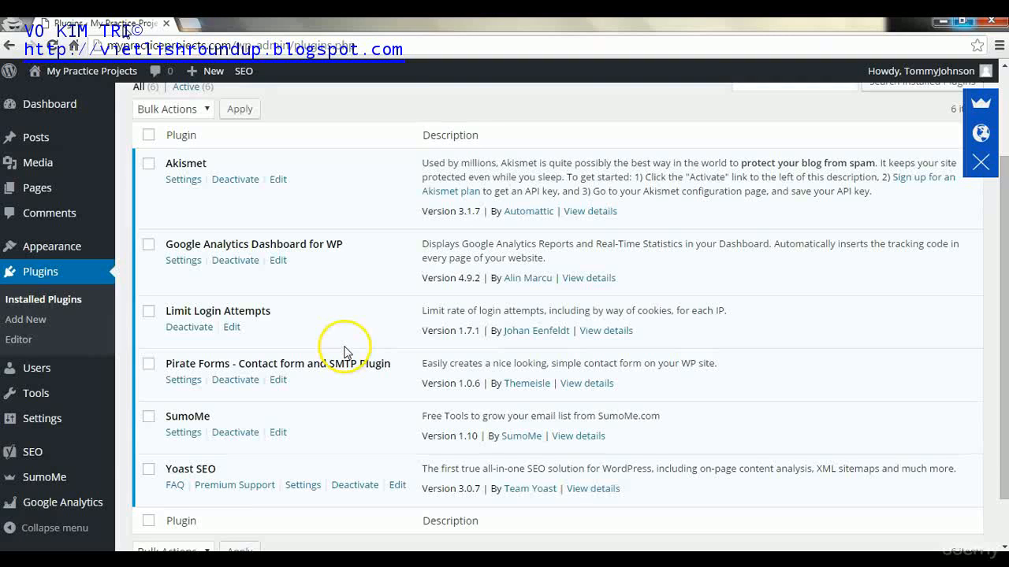
- Open a blank new browser tab beside the WordPress Installed Plugins page
left_click(195, 26)
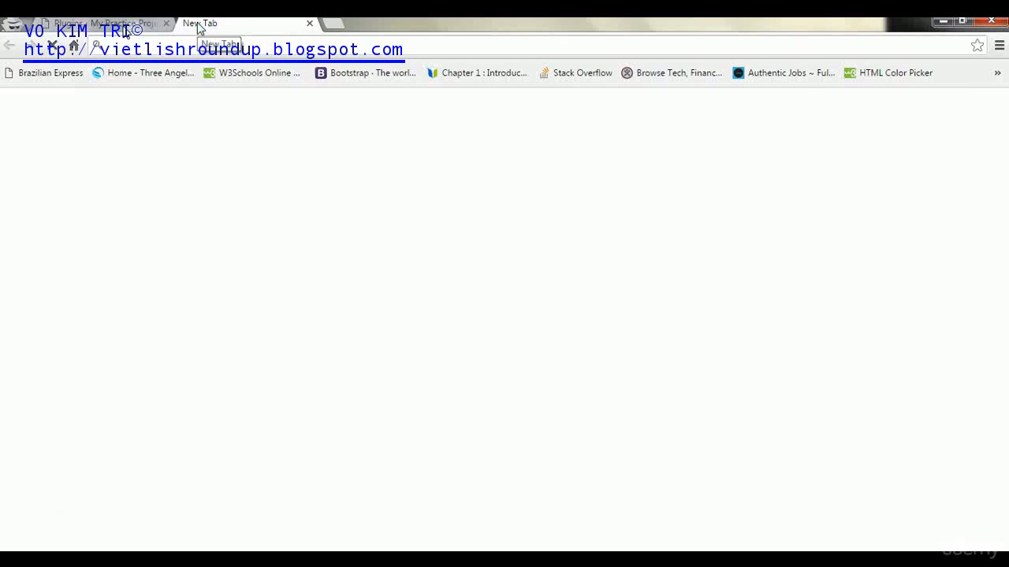
- Load mailchimp.com and open its Sign Up Free page
type("mailchimp.com")
key("Return")
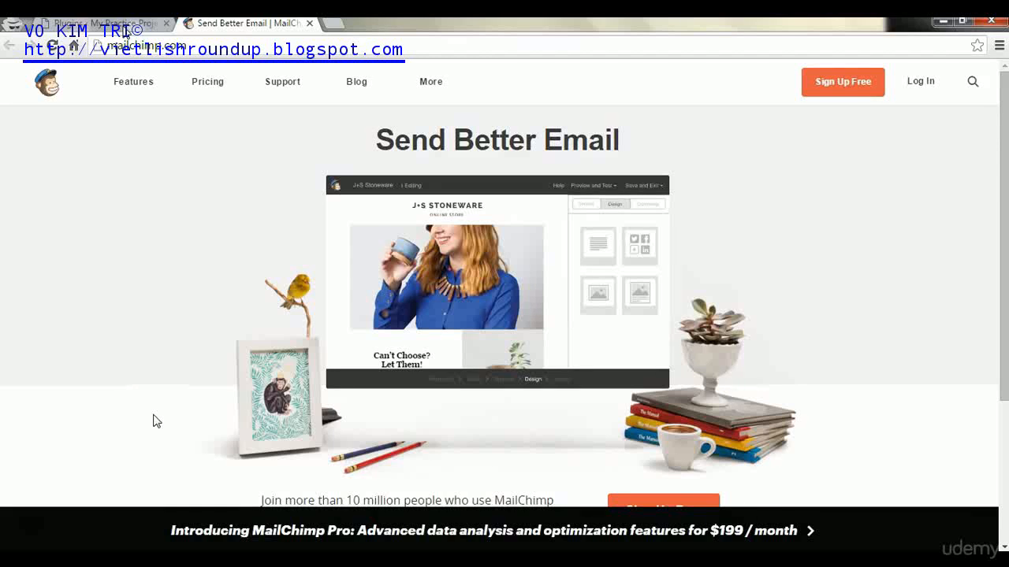
left_click(822, 85)
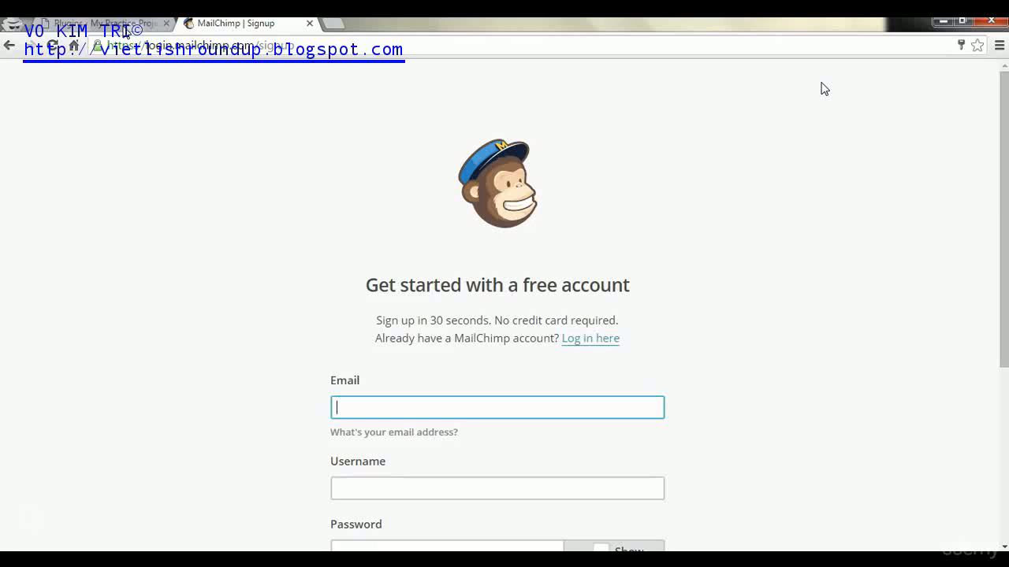
- Scroll the signup form and begin entering the account email address
left_click_drag(1003, 179, 1003, 246)
left_click(400, 283)
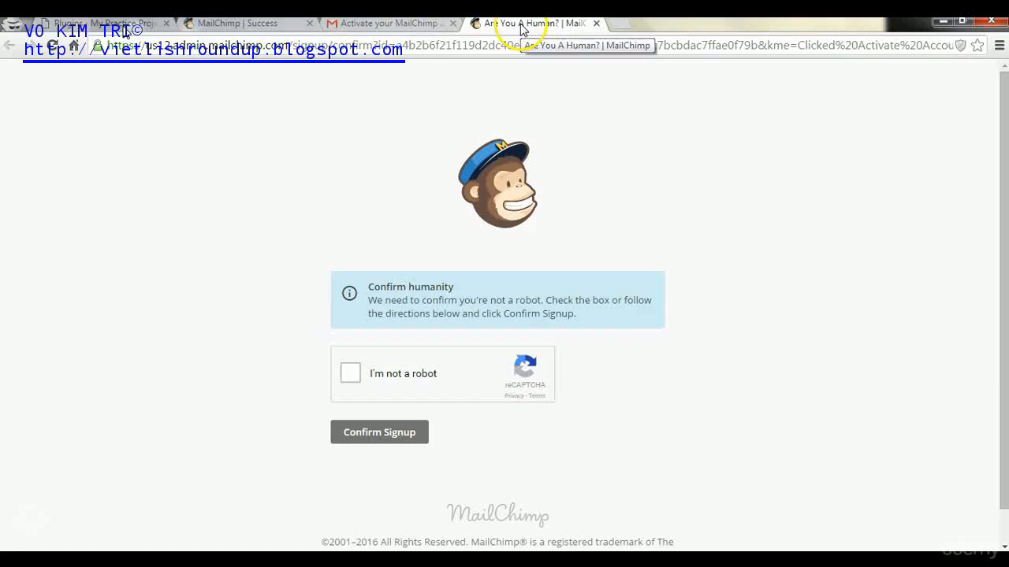
- Pass the reCAPTCHA by selecting the three flower images, then confirm the signup
left_click_drag(520, 28, 371, 23)
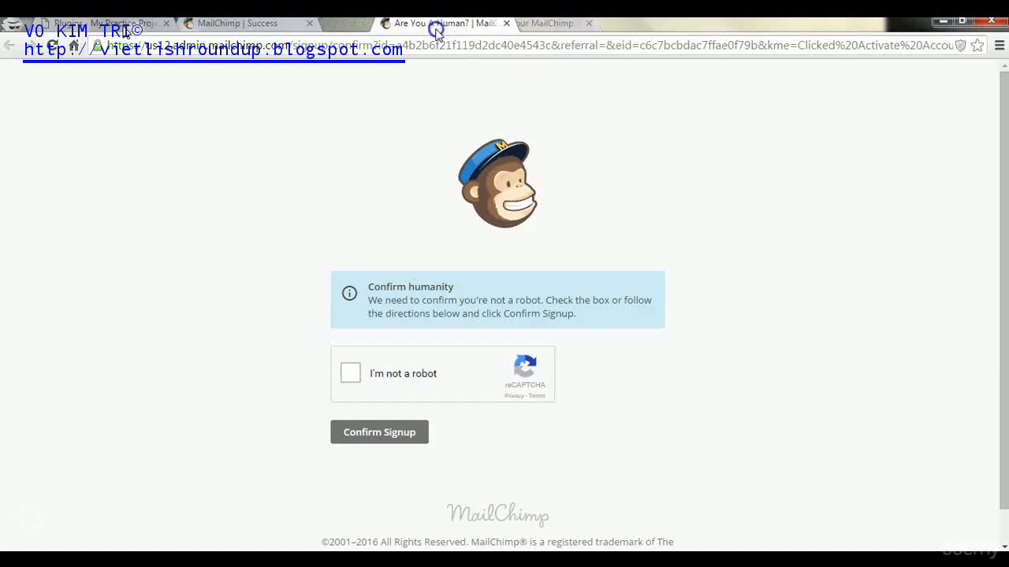
left_click(351, 374)
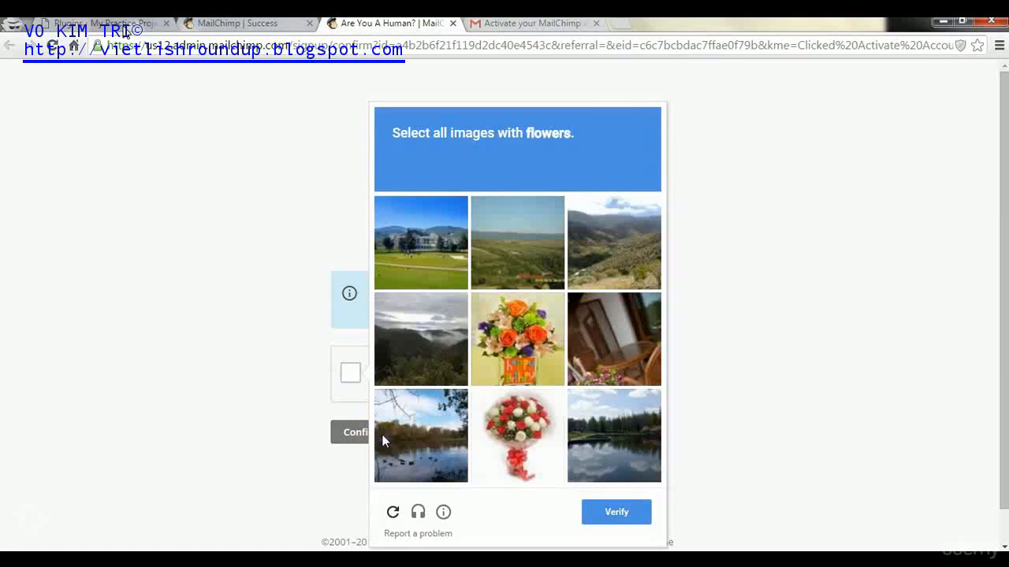
left_click(523, 349)
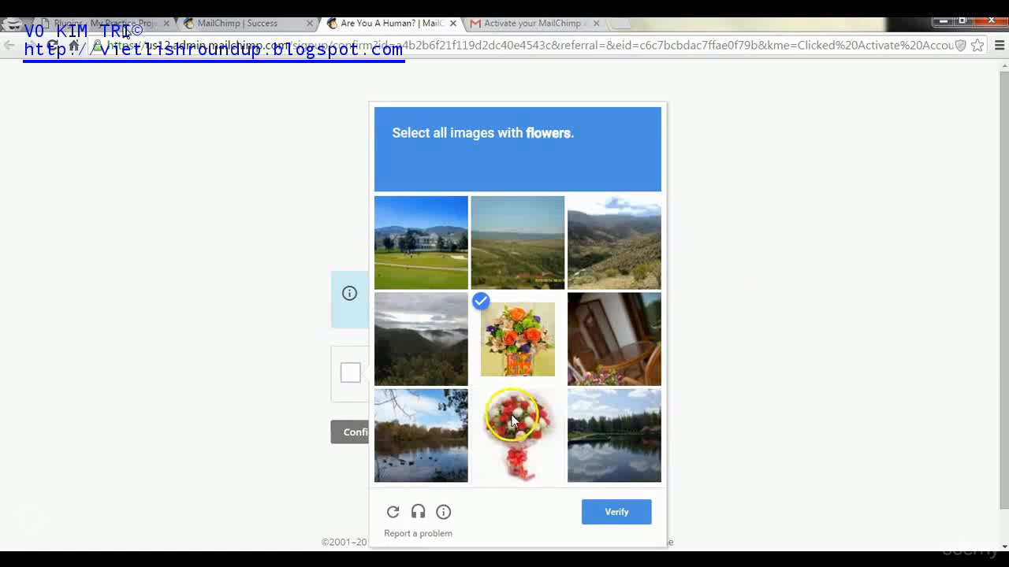
left_click(512, 421)
left_click(621, 369)
left_click(622, 516)
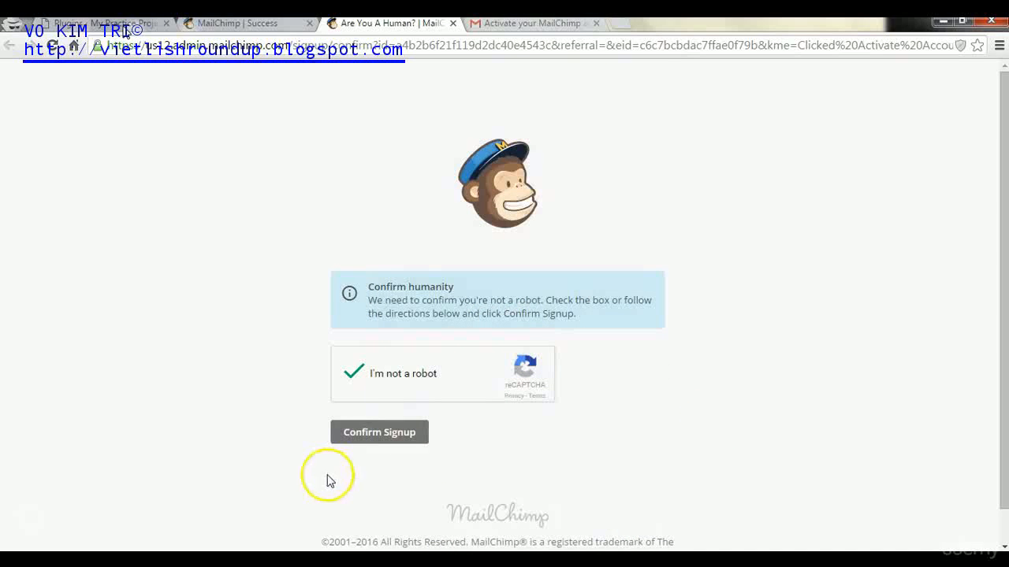
left_click(366, 444)
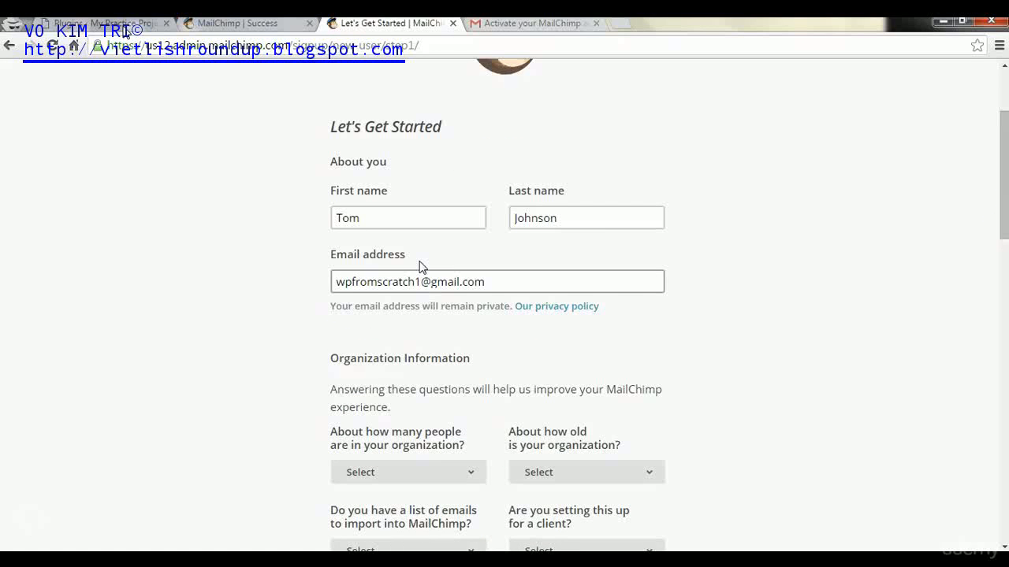
- Finish the Let's Get Started profile details and save them with Save And Get Started
left_click(418, 270)
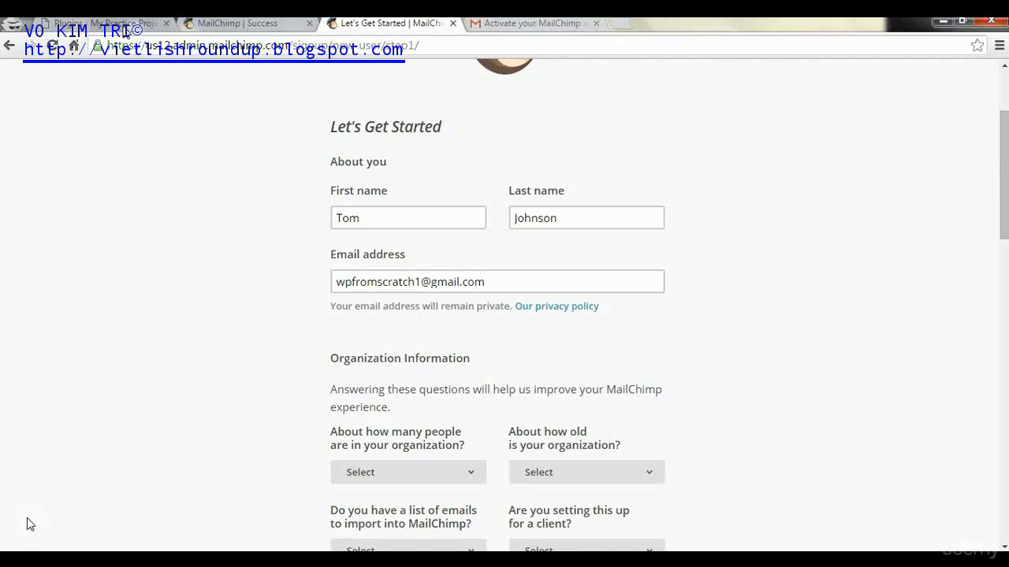
scroll(26, 520, "down", 15)
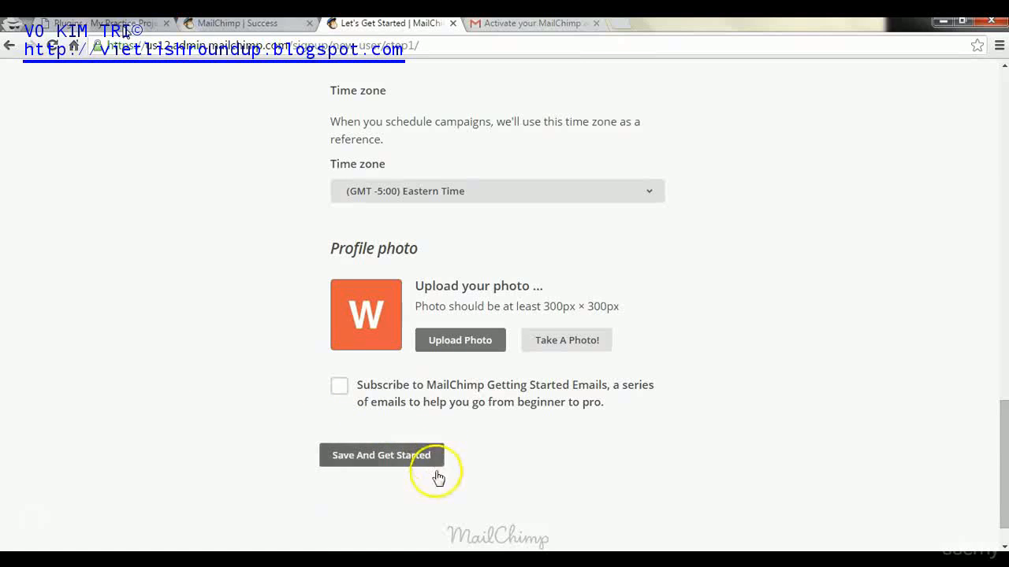
left_click(400, 465)
left_click(189, 283)
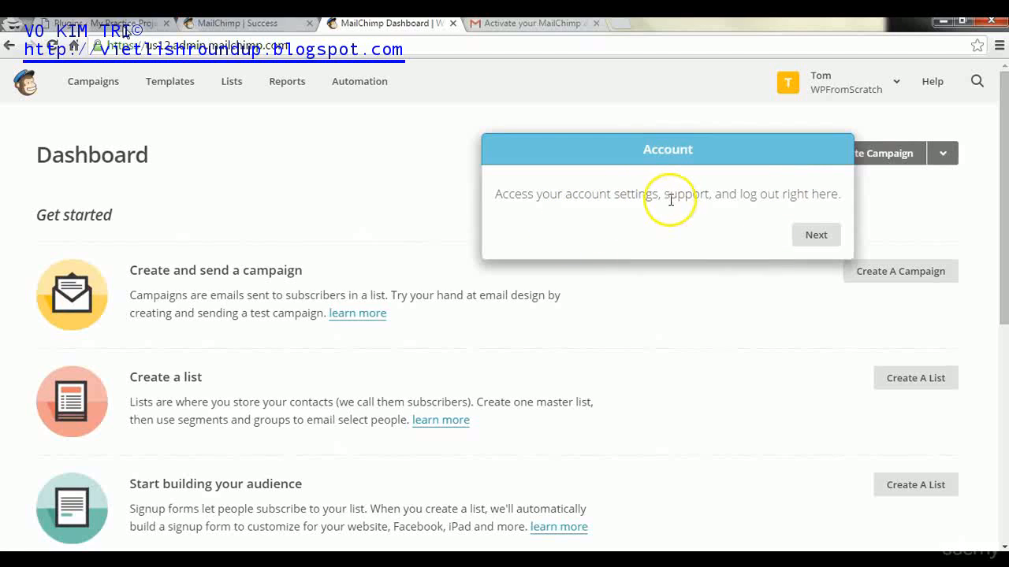
- Dismiss the Dashboard tour tips and go to the Lists page via Create A List
left_click(813, 230)
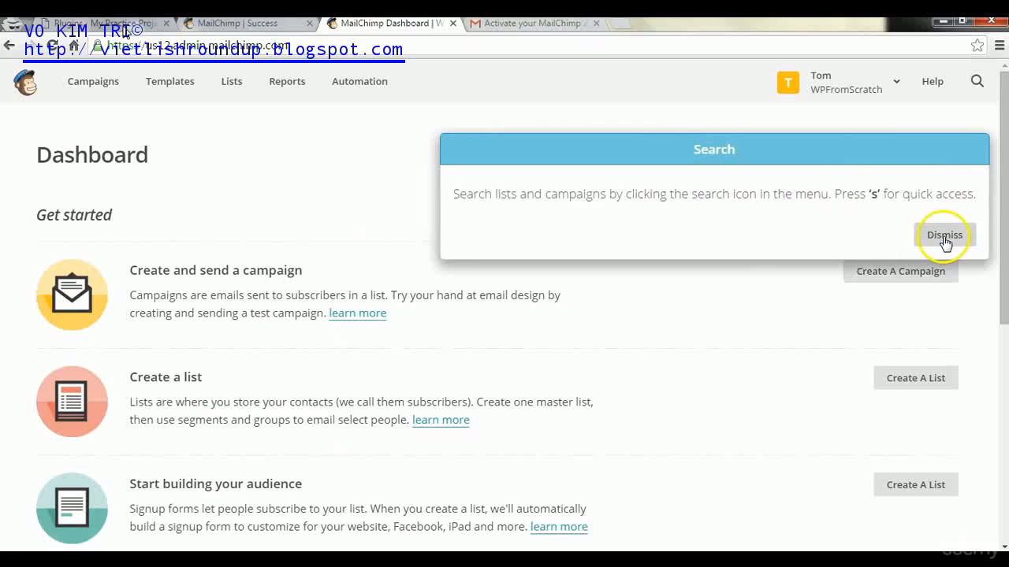
left_click(944, 237)
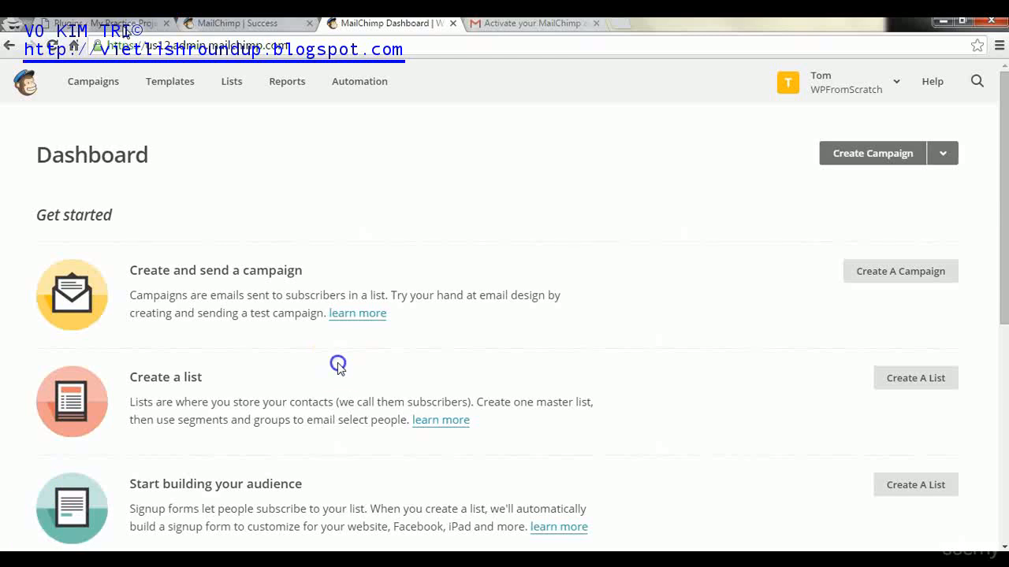
left_click(918, 377)
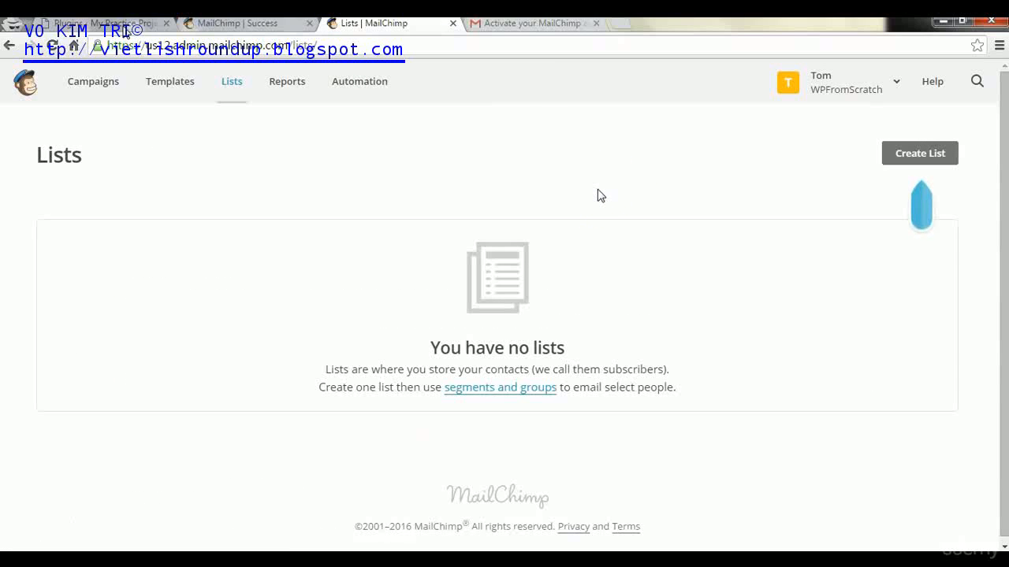
- Open the Create List form and place the cursor in the List name field
left_click(920, 156)
left_click(917, 157)
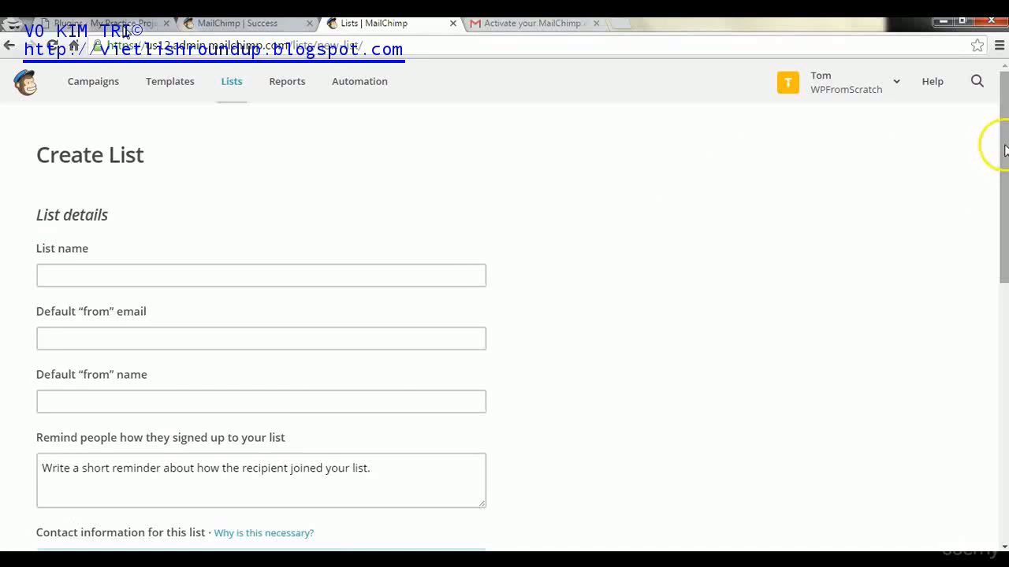
left_click_drag(1004, 149, 1004, 191)
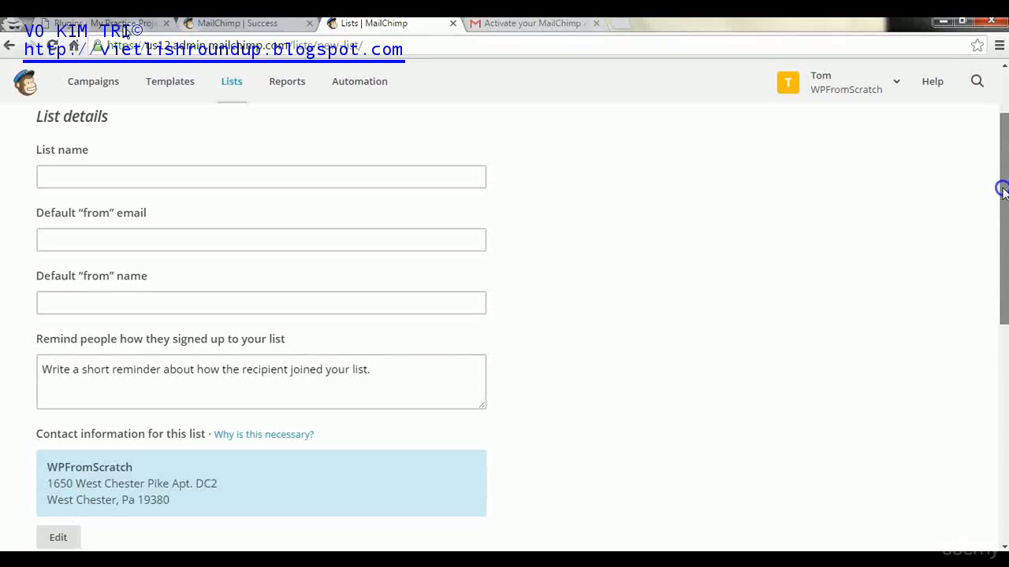
left_click(119, 184)
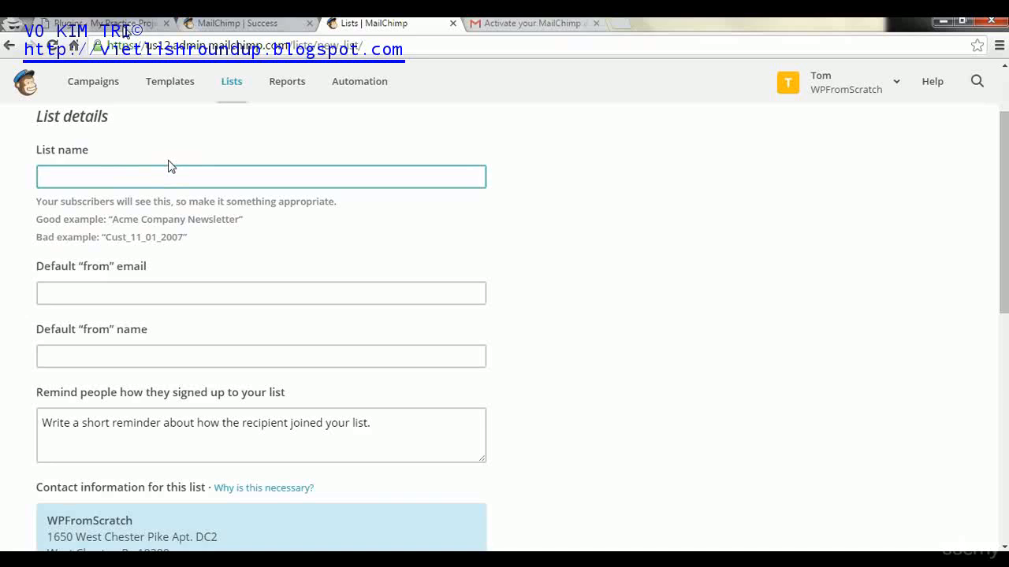
- Name the list 'My Practice Projects News' and enter the site's support address as default from email
type("My Practice Projects")
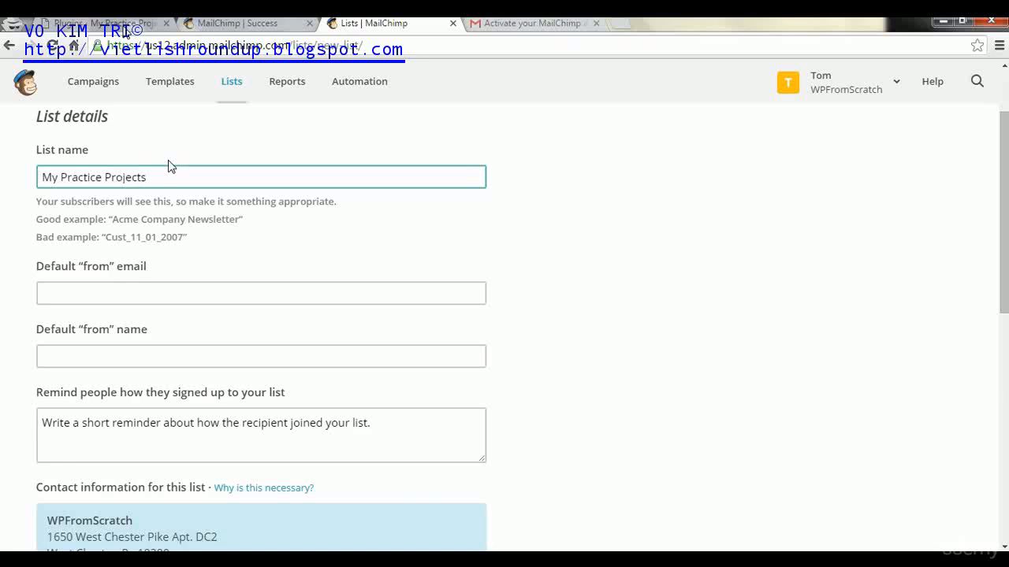
type(" news")
left_click(159, 177)
key("BackSpace")
type("S")
key("BackSpace")
type("News")
left_click(153, 288)
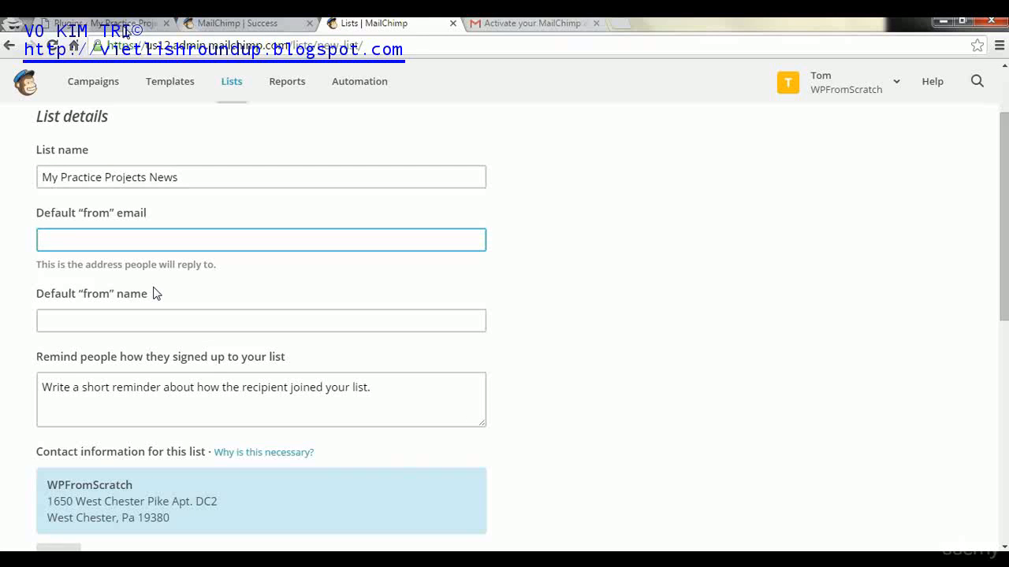
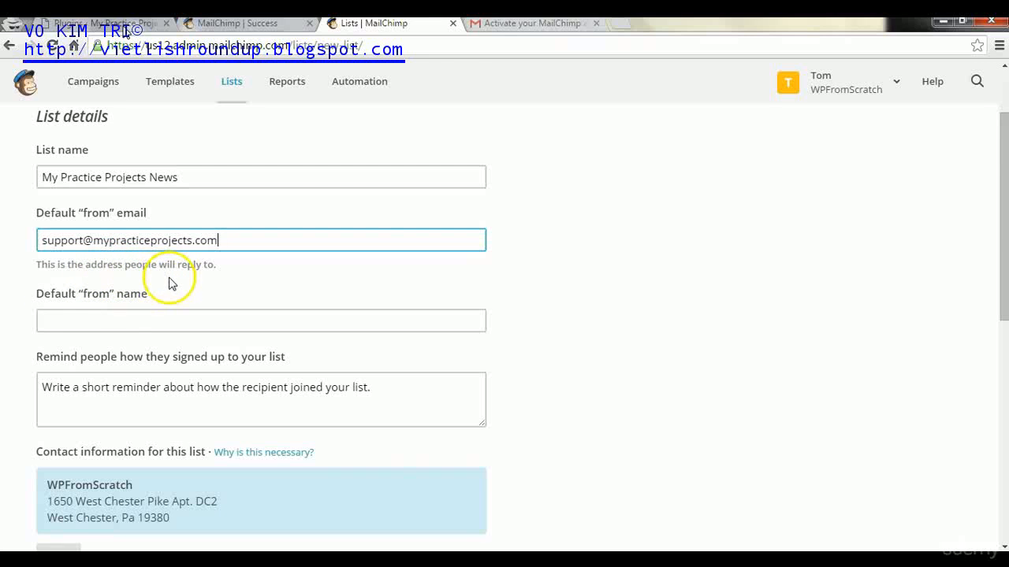
- Set the default from name to 'My Practice Projects' and write the website opt-in reminder
left_click(73, 320)
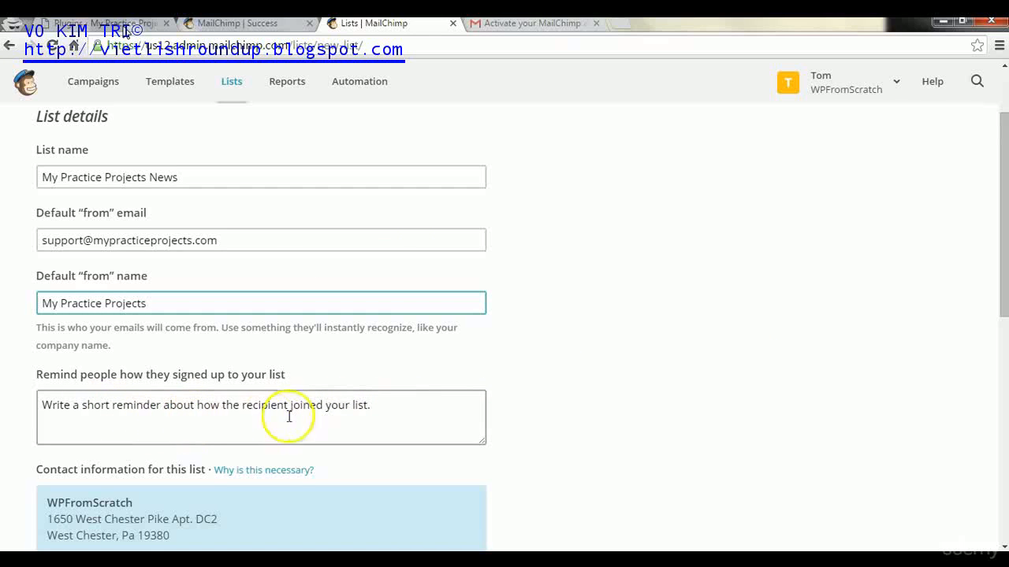
left_click(419, 412)
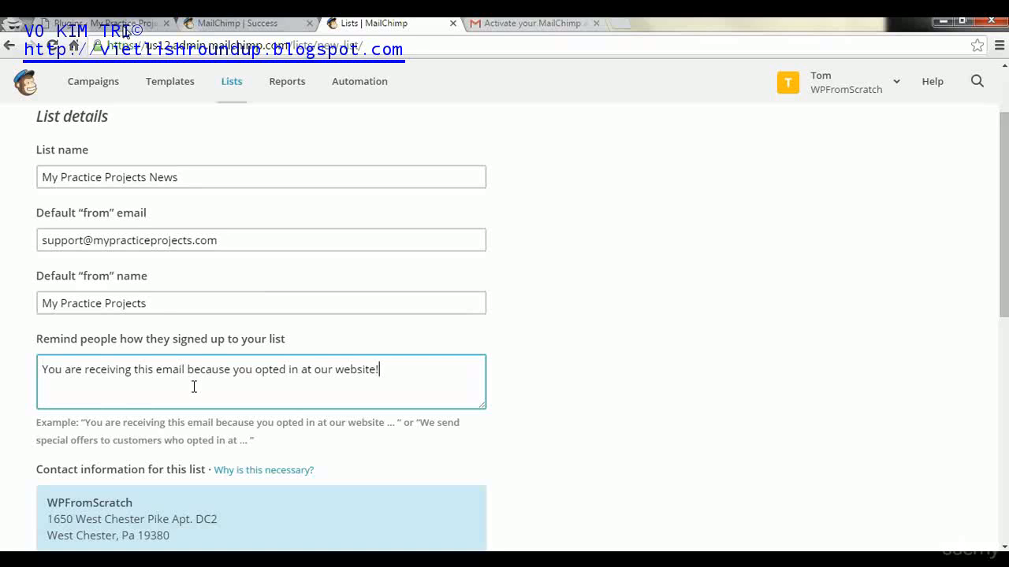
left_click_drag(1000, 299, 994, 431)
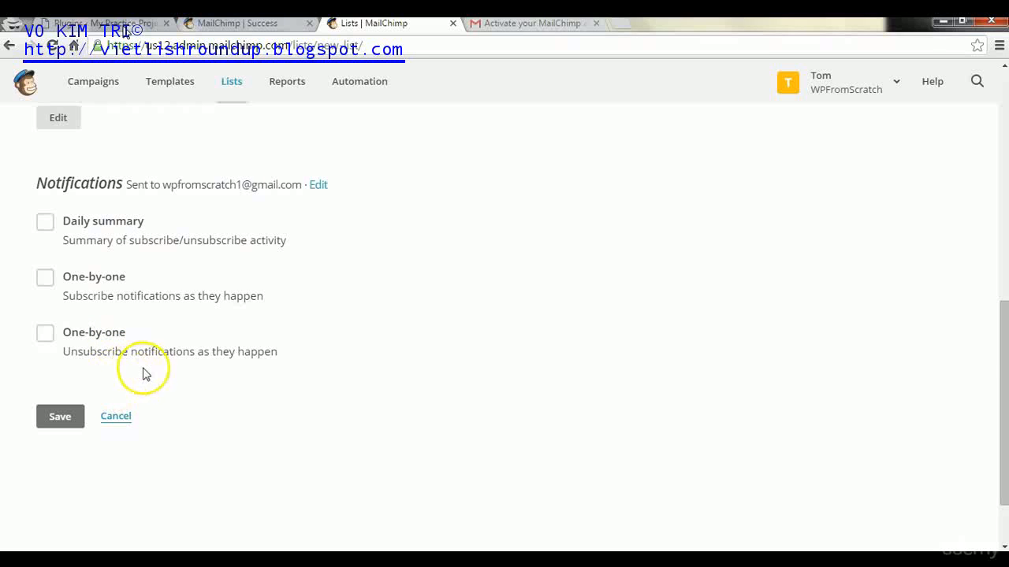
- Enable one-by-one subscribe notifications and save the 'My Practice Projects News' list
left_click(43, 276)
scroll(71, 422, "down", 1)
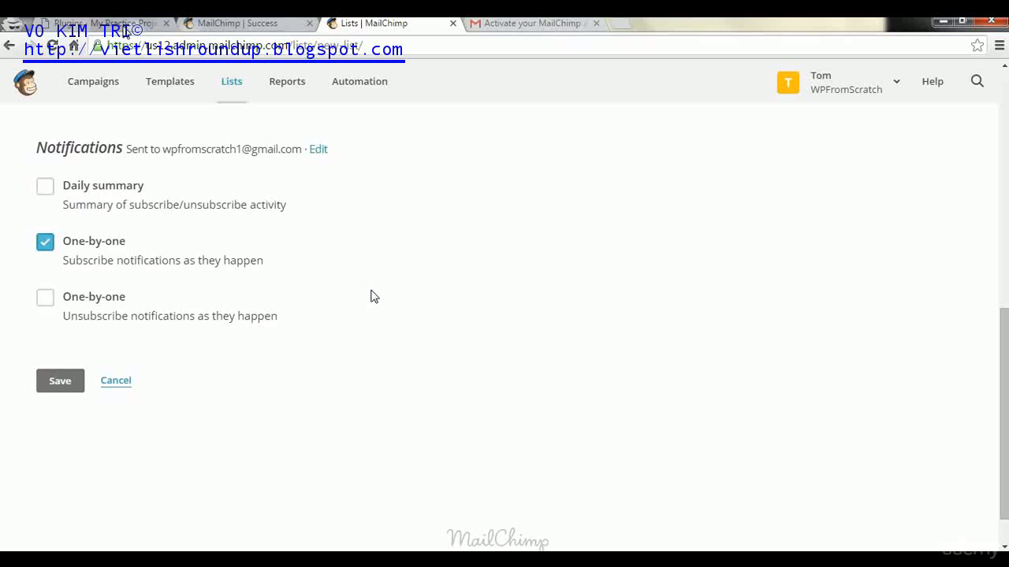
left_click(63, 387)
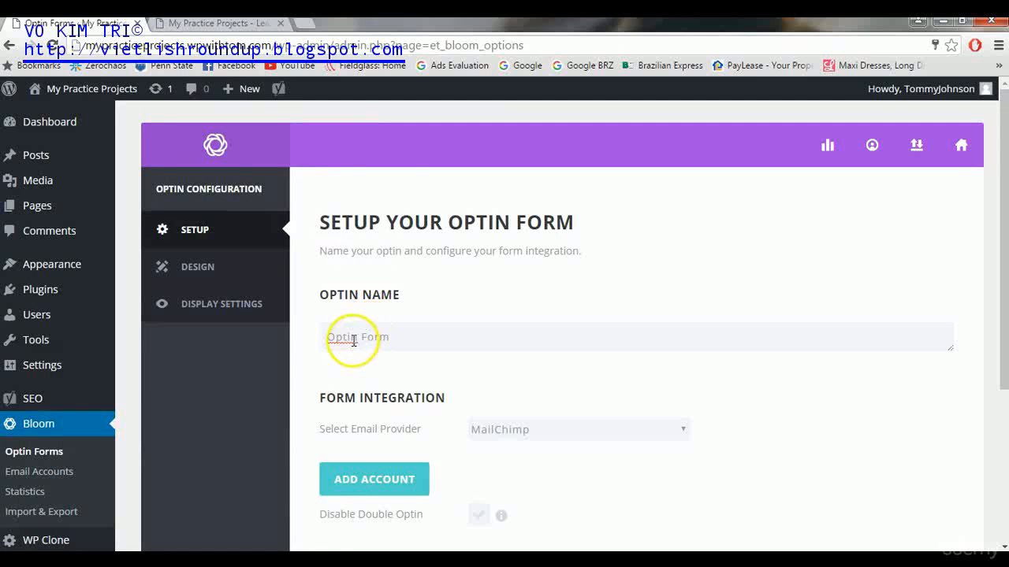
left_click(541, 433)
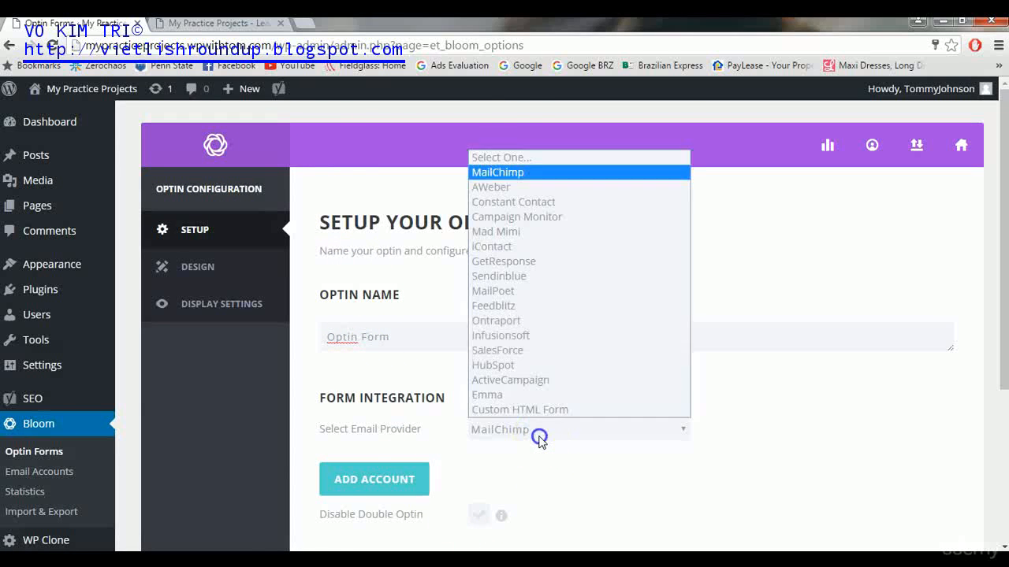
left_click(500, 172)
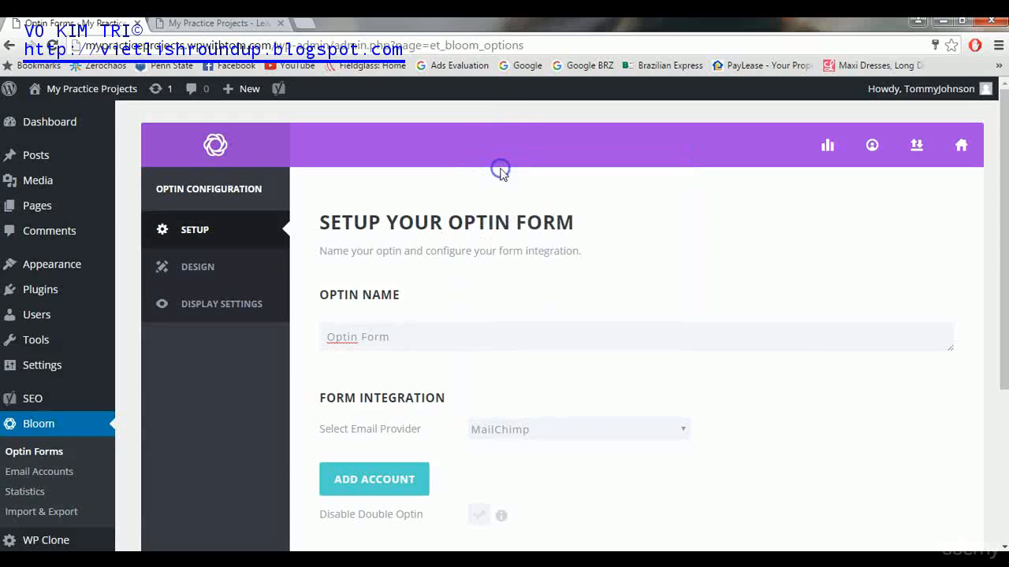
left_click(392, 487)
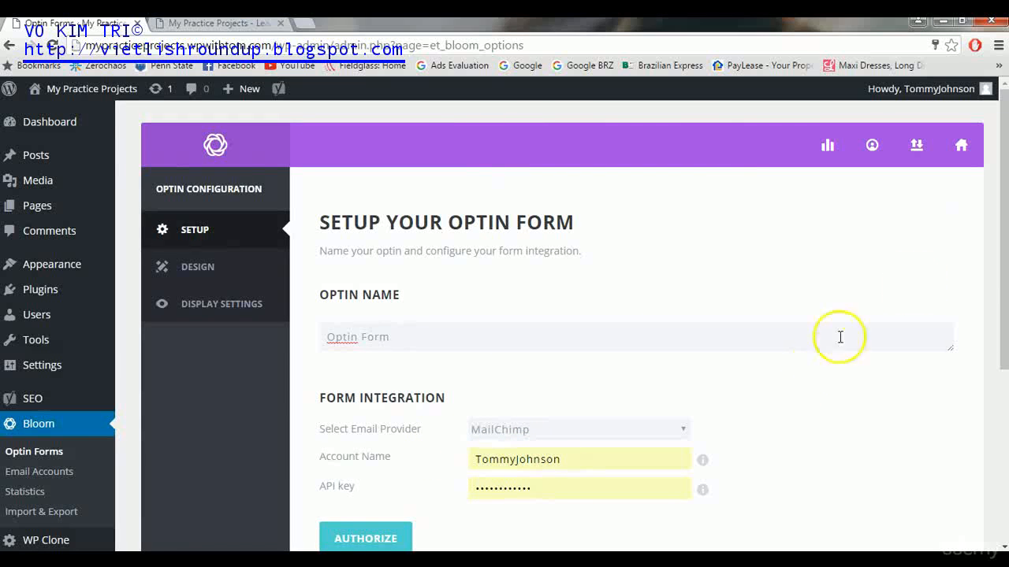
left_click_drag(1000, 219, 1001, 320)
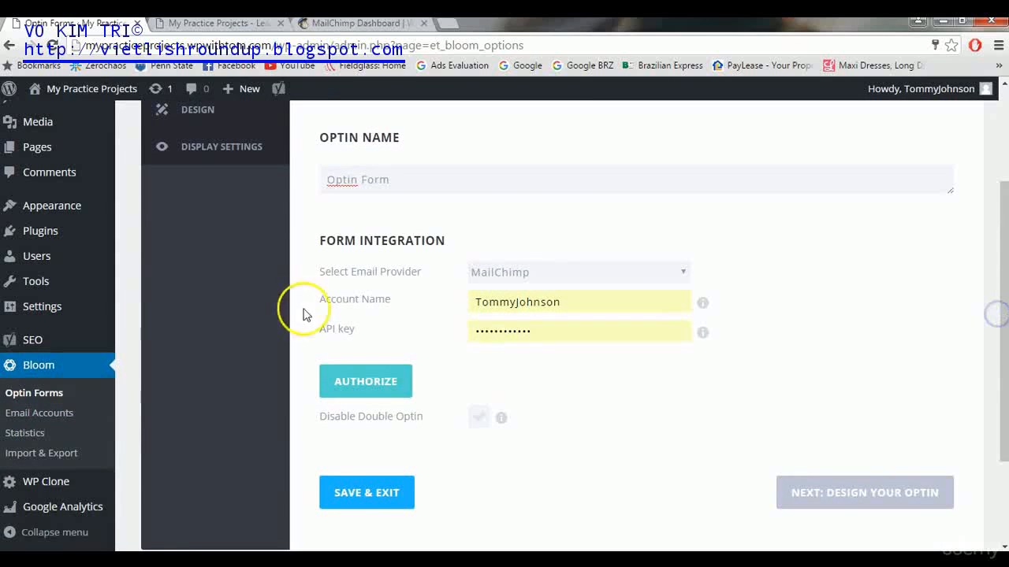
left_click(348, 25)
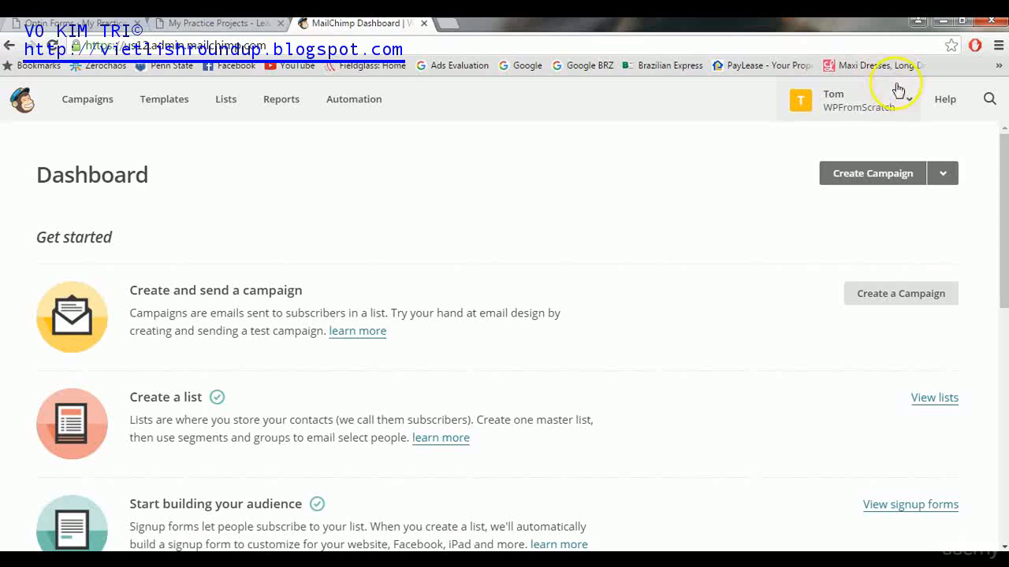
- Navigate to the MailChimp account's Extras > API keys page
left_click(910, 104)
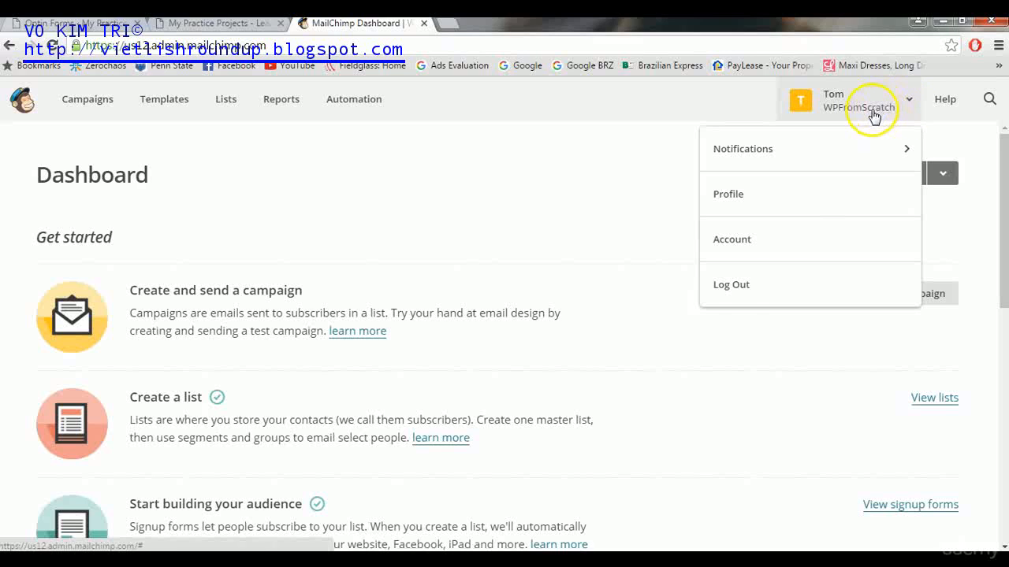
left_click(732, 247)
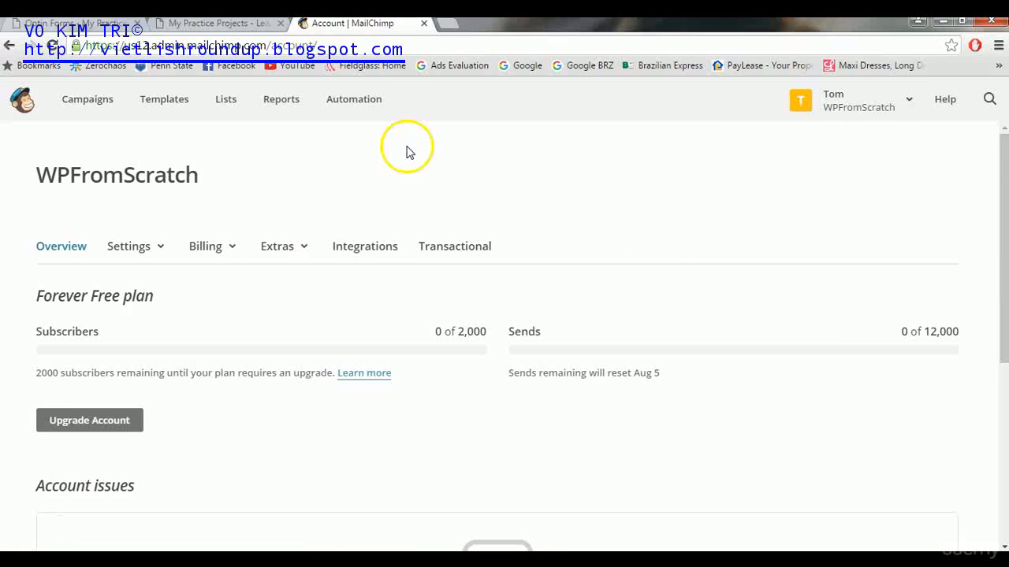
left_click(298, 251)
left_click(286, 353)
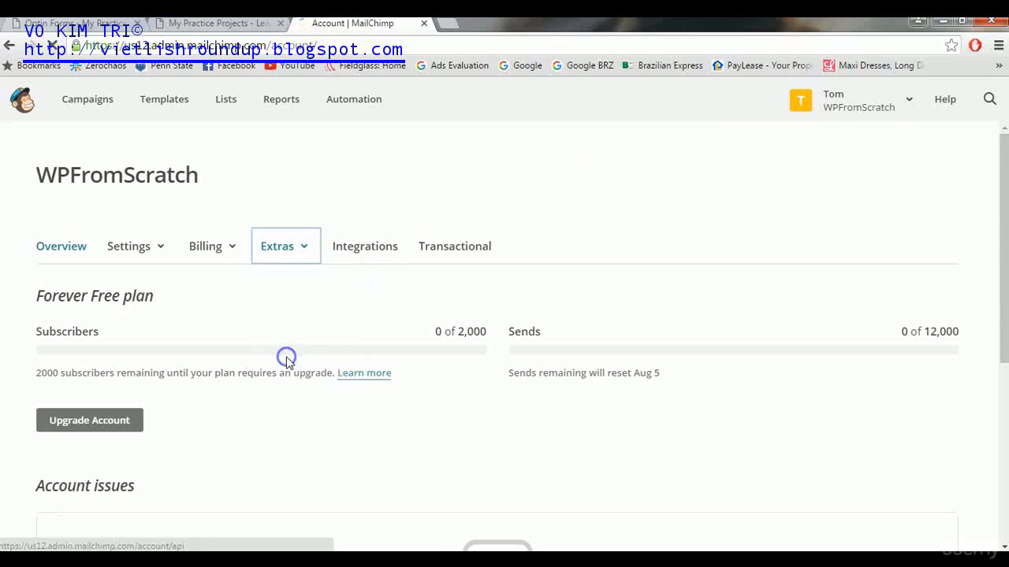
left_click(600, 178)
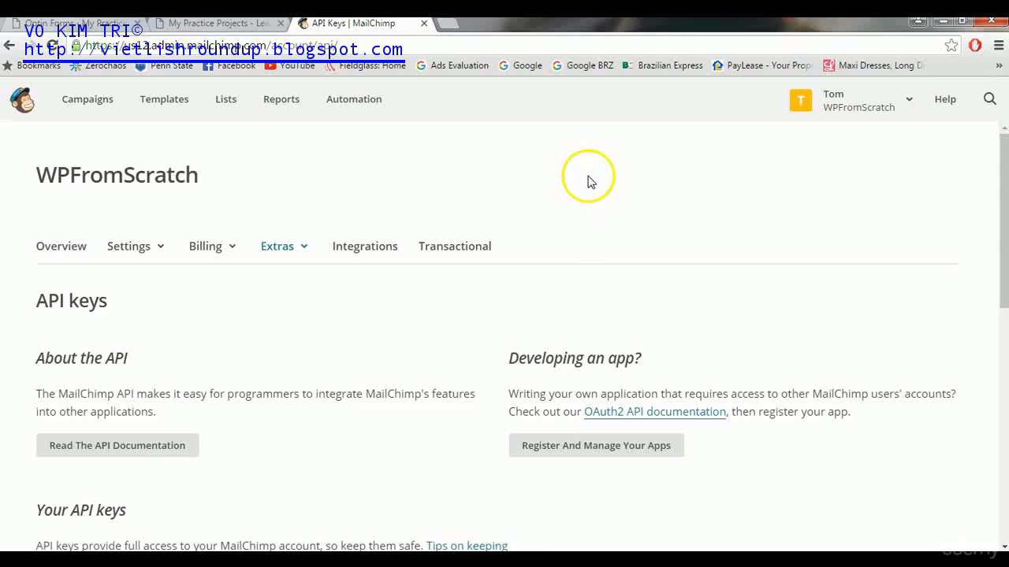
left_click_drag(1005, 149, 998, 263)
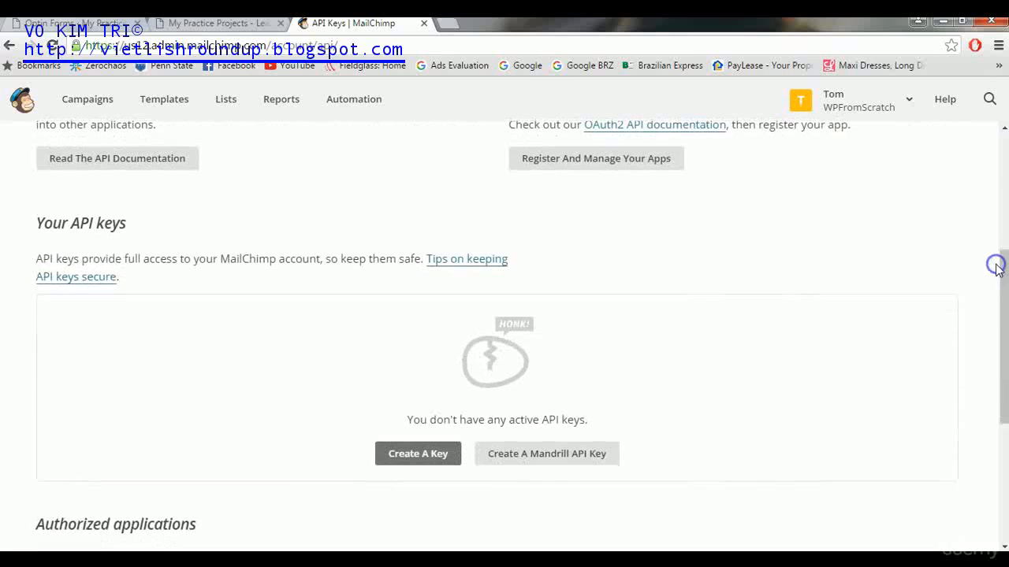
- Create a new MailChimp API key and copy it to the clipboard
left_click(424, 453)
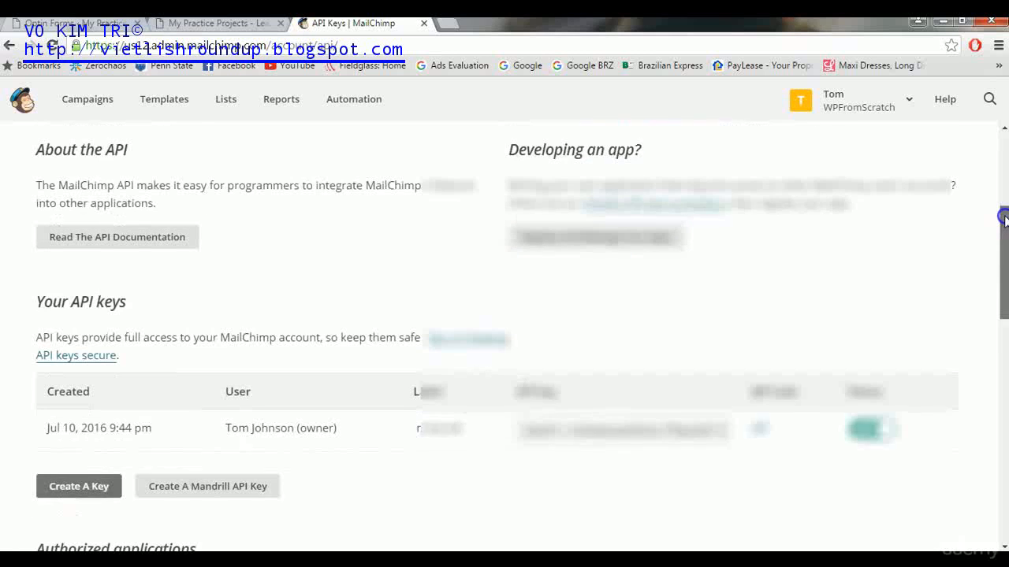
left_click_drag(1003, 219, 1002, 266)
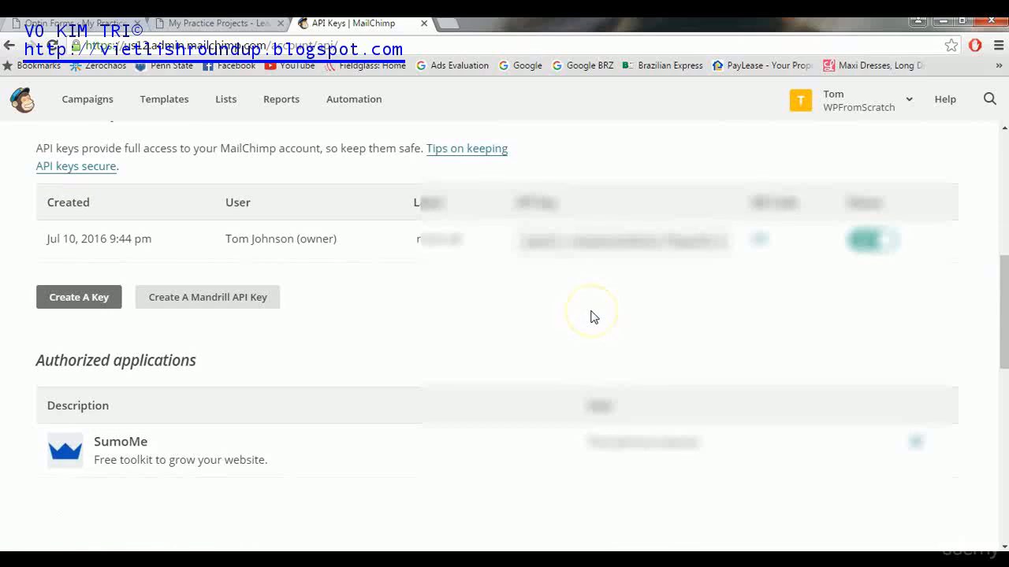
double_click(566, 242)
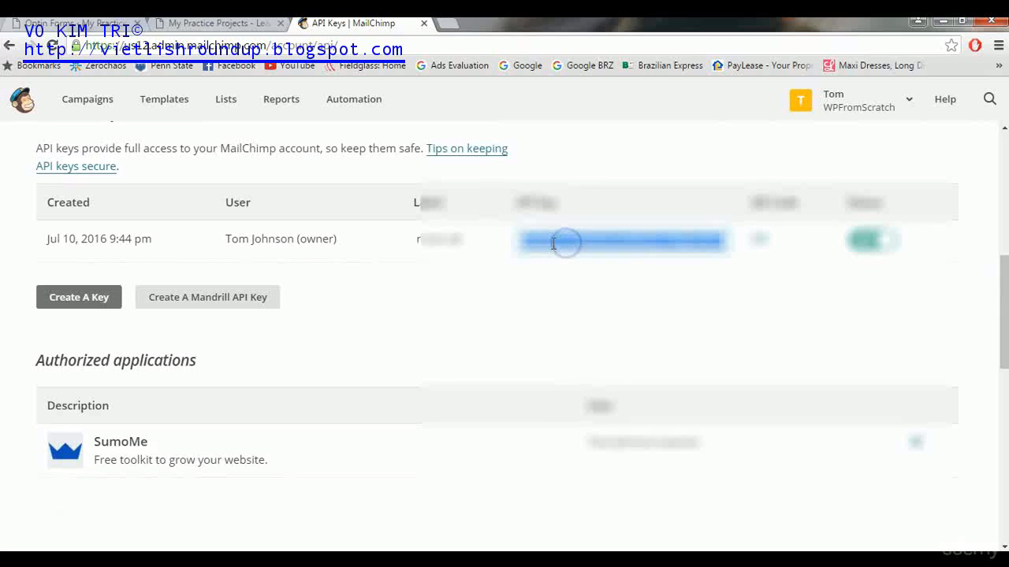
right_click(553, 244)
left_click(586, 277)
left_click(255, 26)
- Replace the old API key with the new MailChimp key and tick Disable Double Optin
left_click(120, 24)
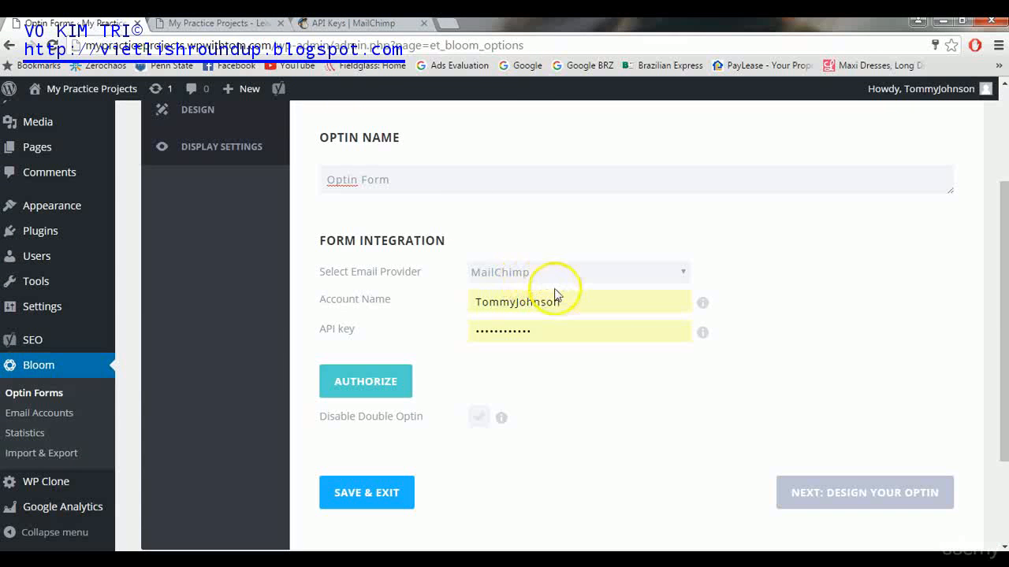
left_click_drag(554, 331, 465, 340)
key("BackSpace")
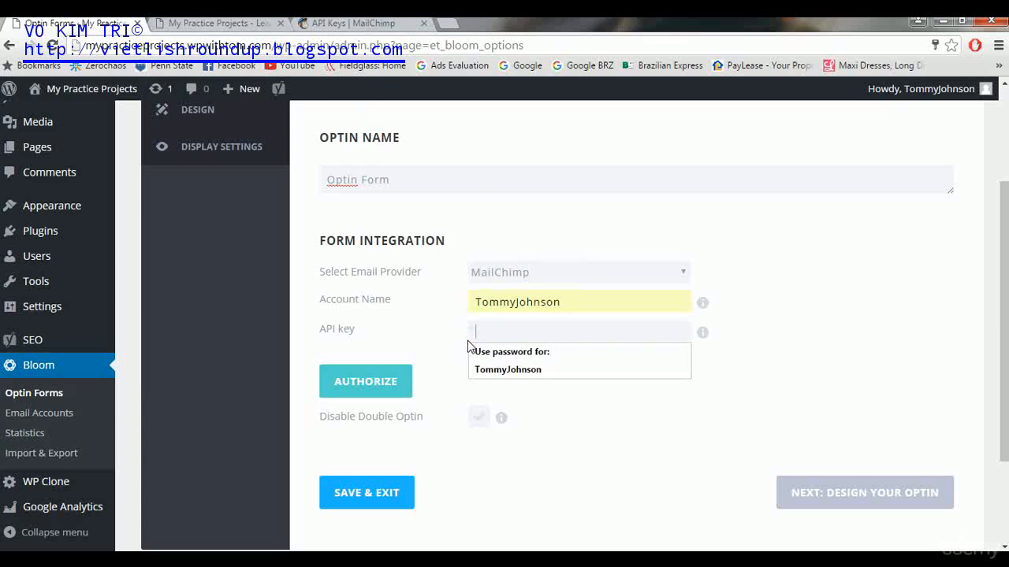
key("ctrl+v")
left_click(572, 299)
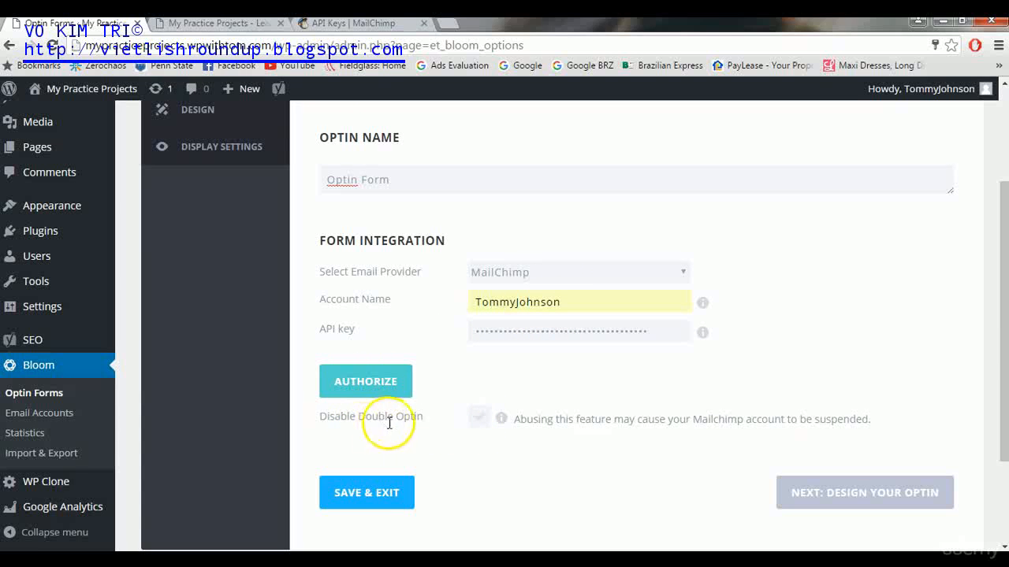
left_click(478, 416)
- Authorize the MailChimp account and send signups to the 'My Practice Projects News' list
left_click(380, 385)
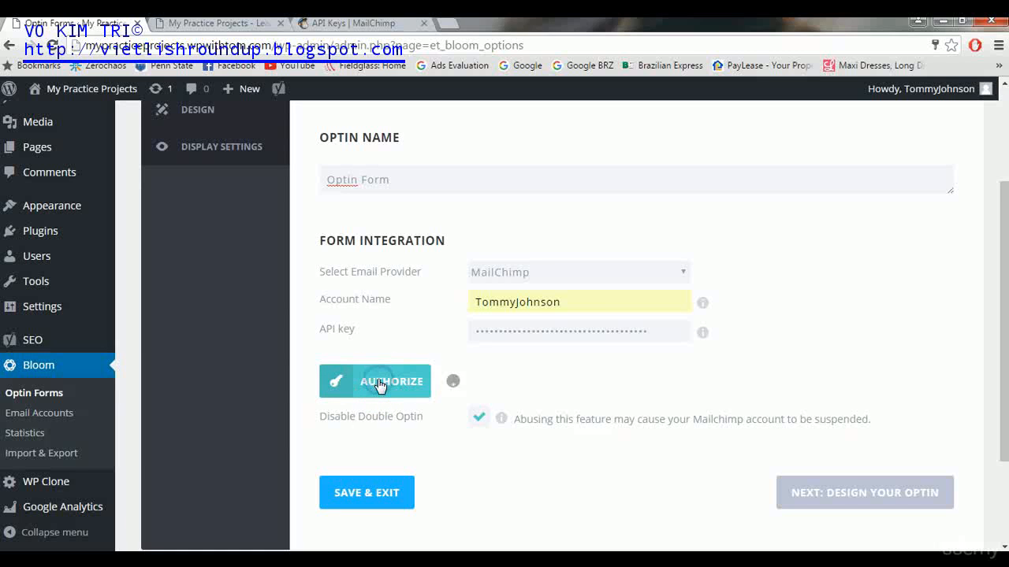
left_click(907, 145)
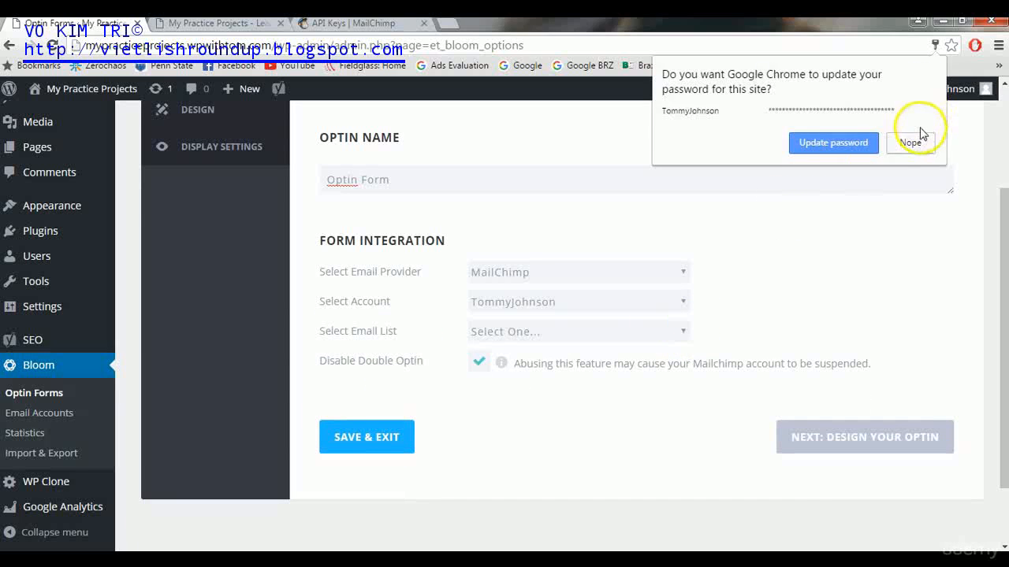
left_click(660, 331)
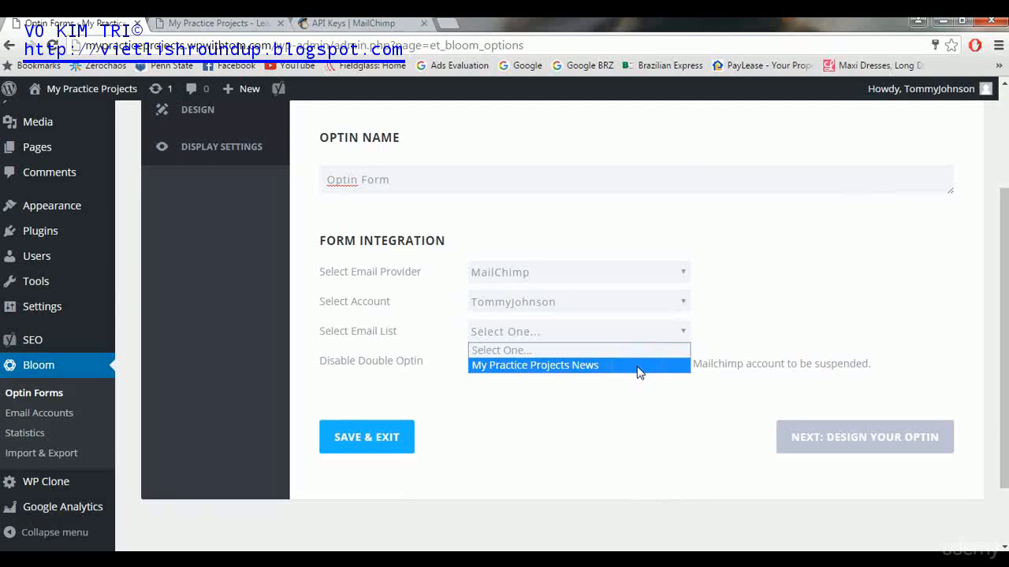
left_click(639, 365)
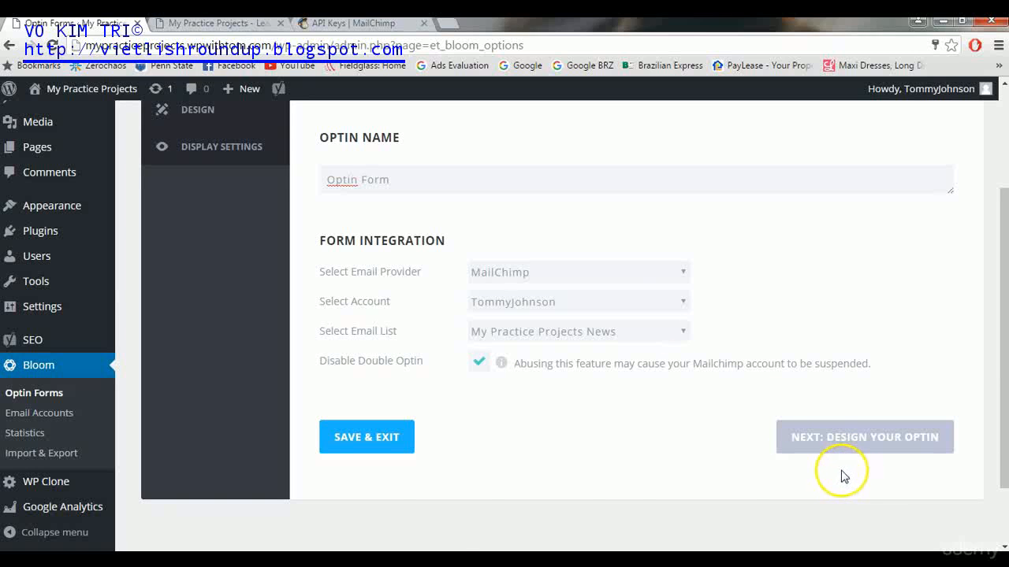
left_click(912, 435)
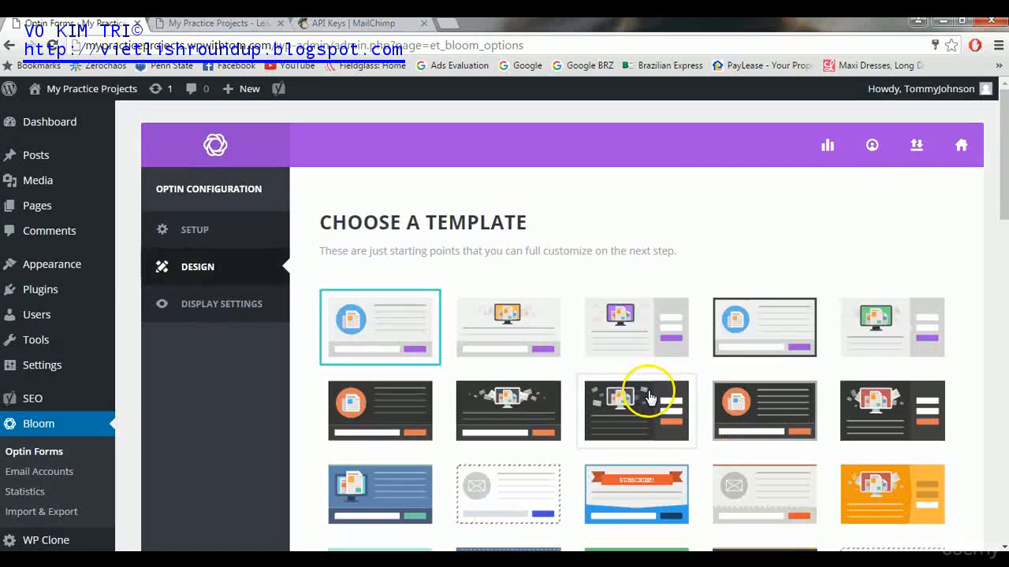
- Pick the gray-and-purple template from the grid and proceed to customize it
left_click_drag(1004, 118, 999, 178)
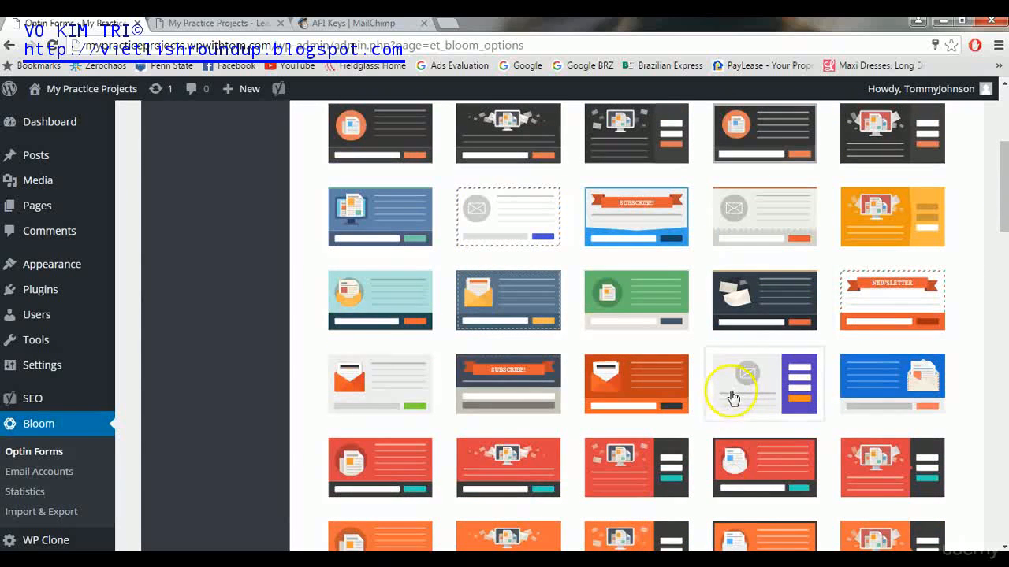
left_click_drag(1000, 197, 1004, 533)
left_click(898, 367)
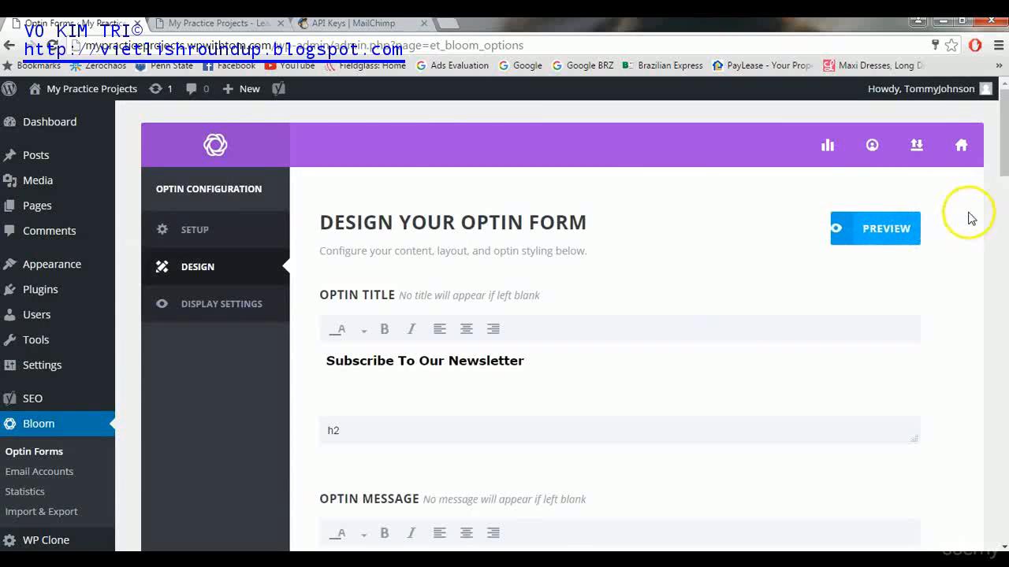
- Clear the Image URL under Image Settings so the default envelope image disappears
left_click_drag(1001, 138, 1000, 175)
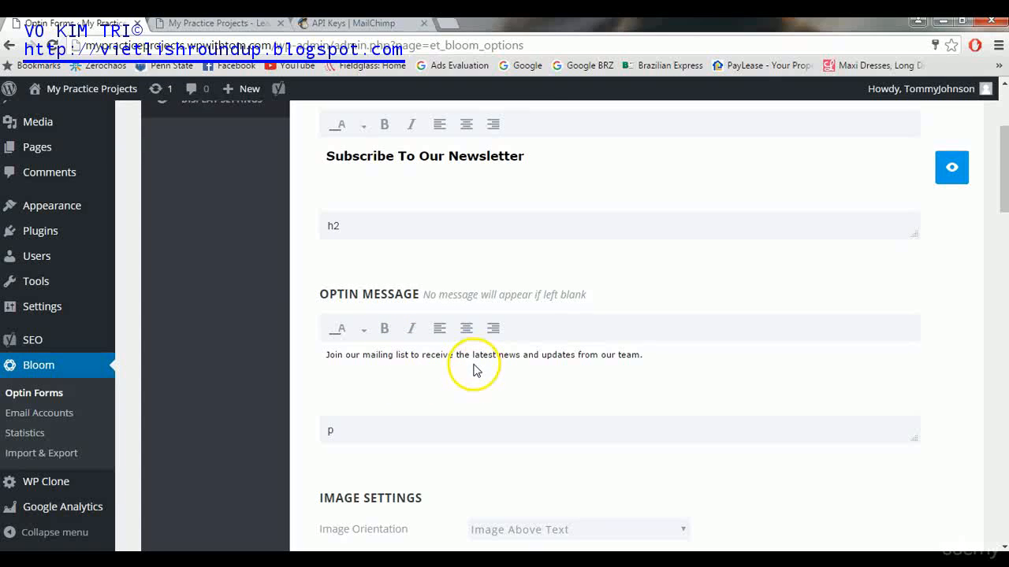
left_click_drag(1001, 174, 998, 246)
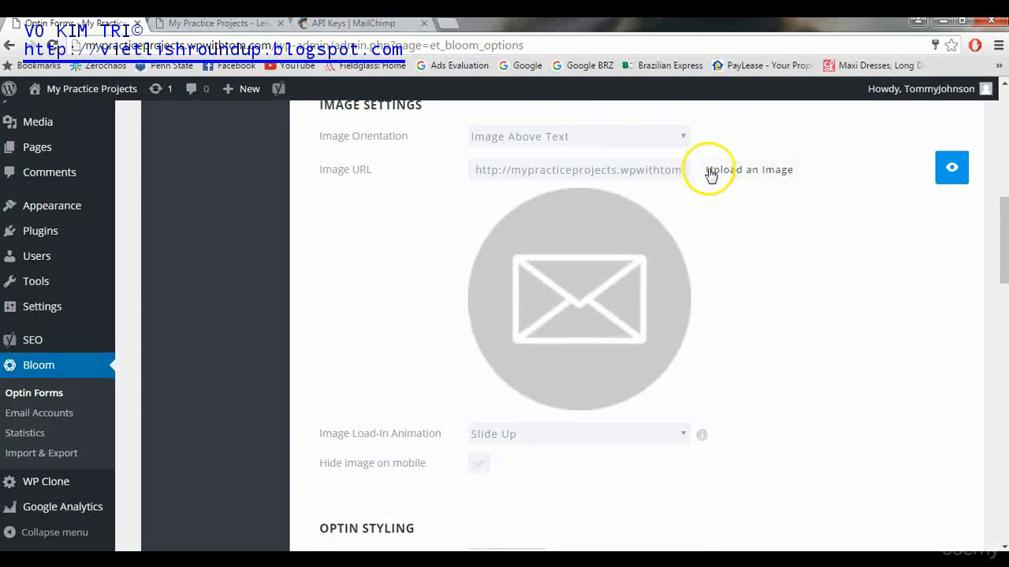
left_click_drag(480, 169, 721, 203)
key("BackSpace")
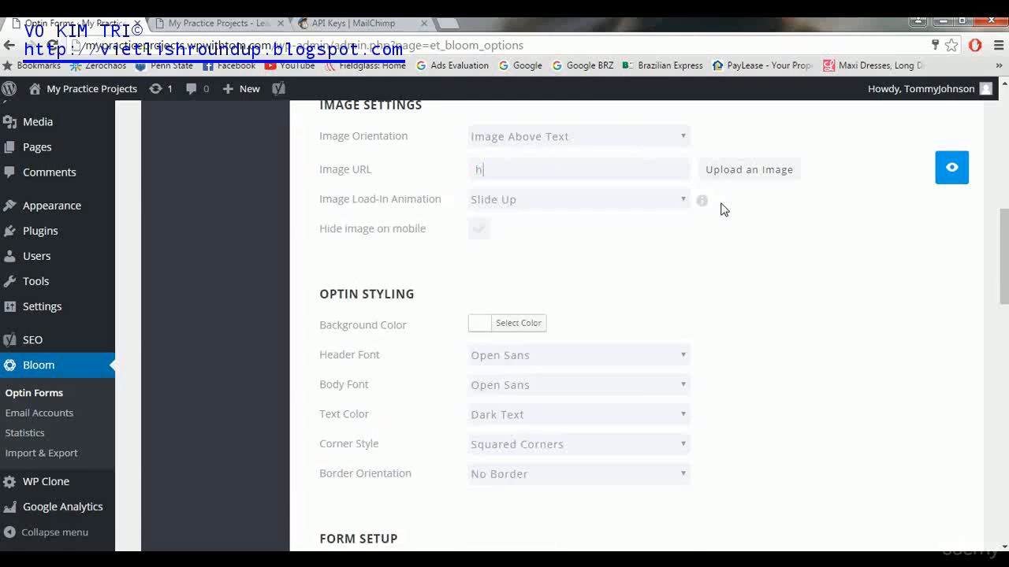
scroll(723, 207, "up", 2)
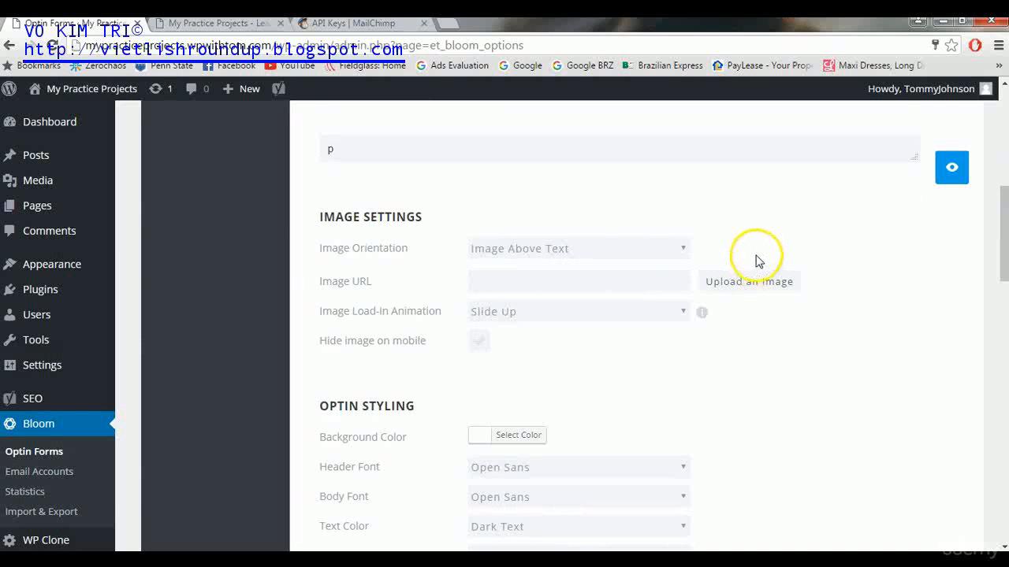
left_click_drag(1003, 191, 1003, 244)
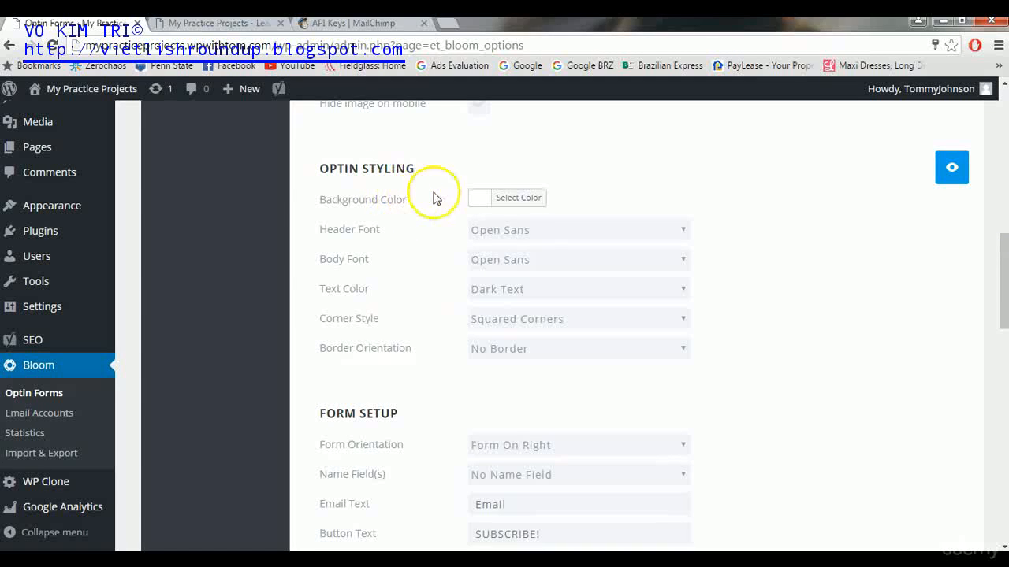
left_click(484, 201)
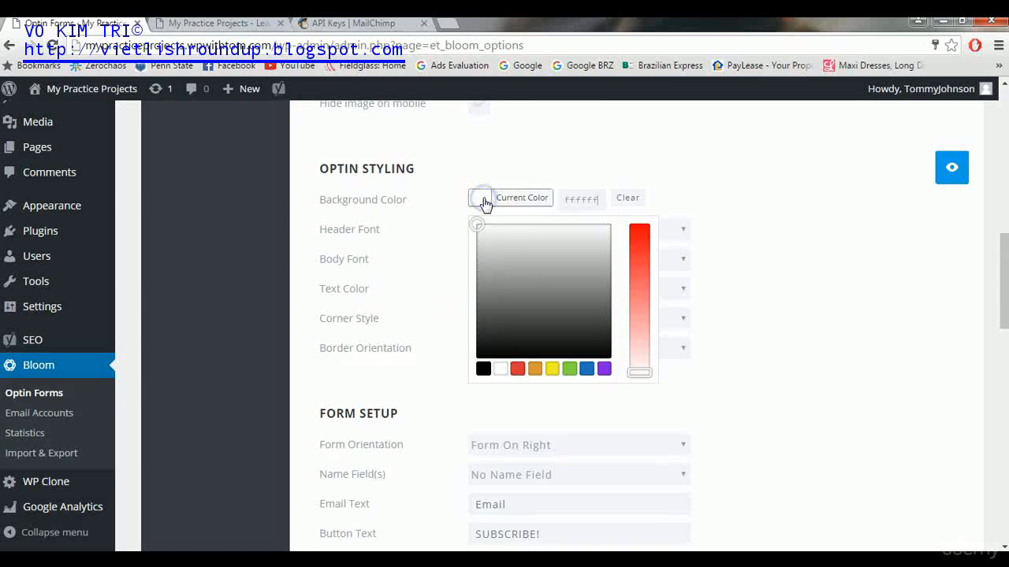
left_click(819, 223)
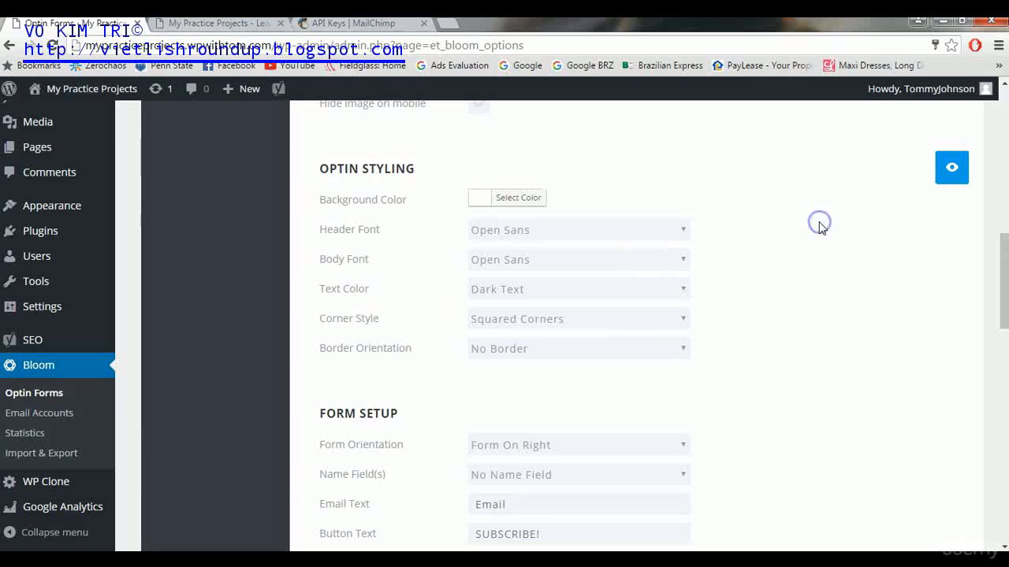
left_click(939, 170)
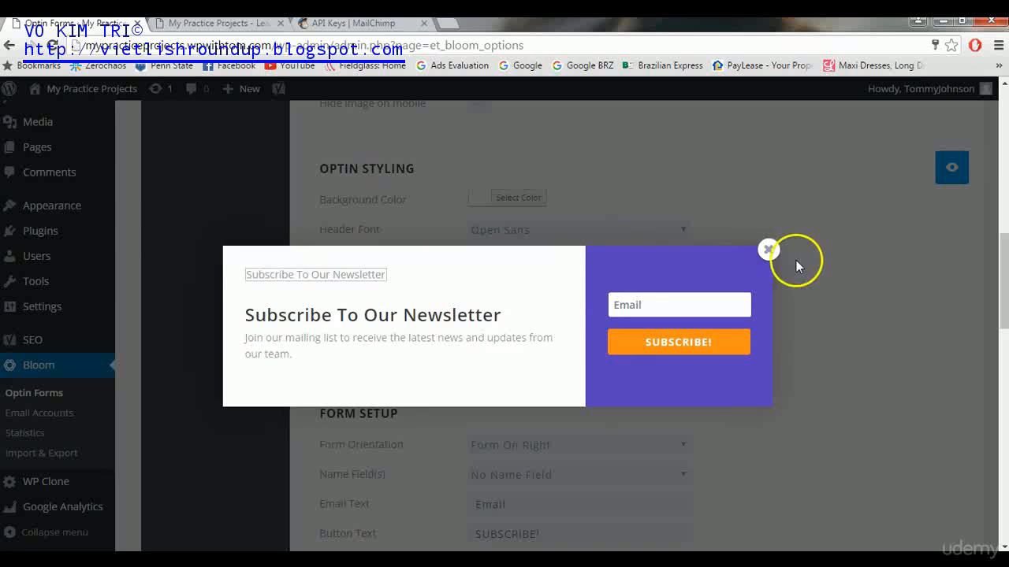
left_click(769, 250)
left_click_drag(996, 252, 1002, 285)
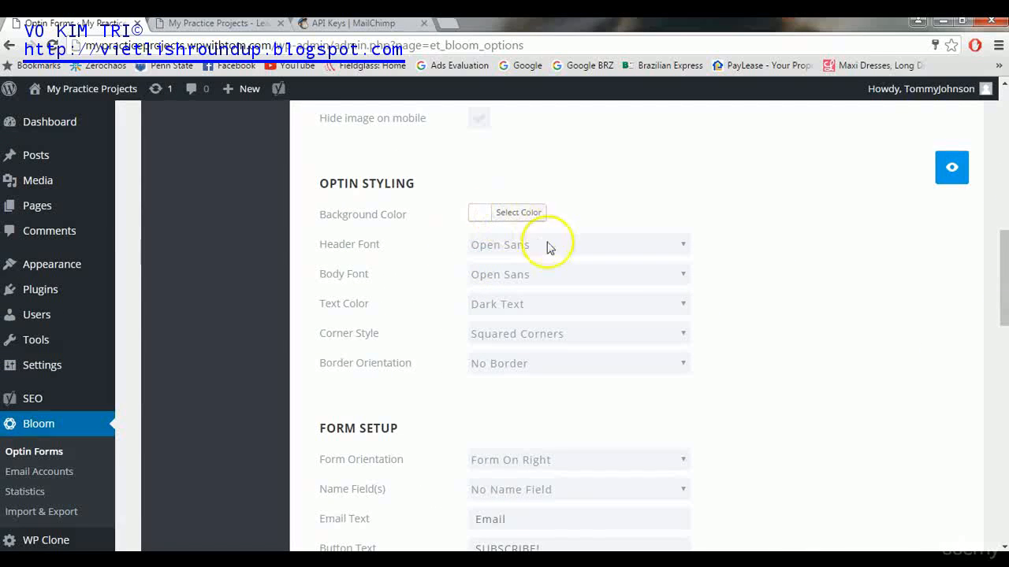
left_click(682, 275)
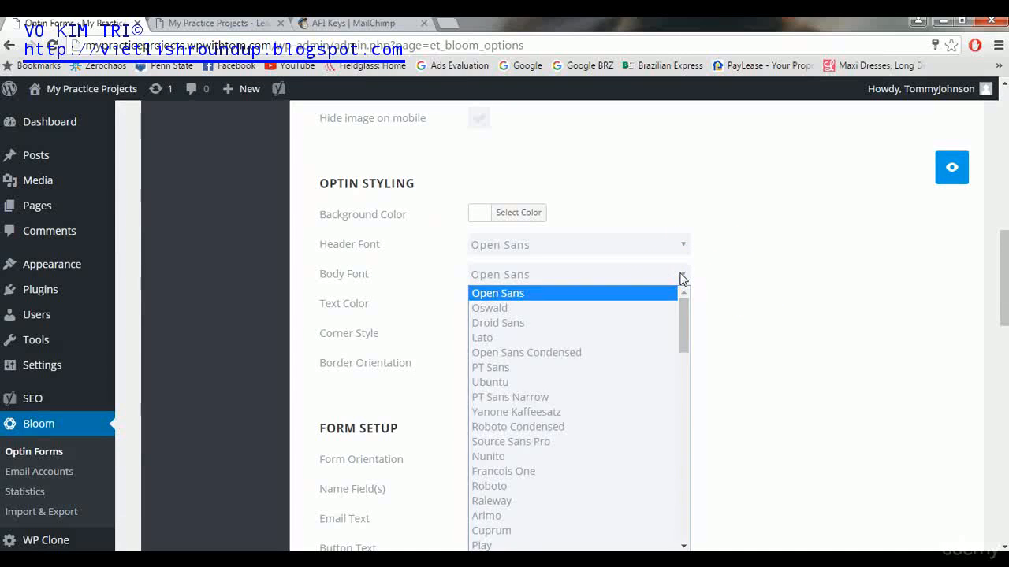
left_click(681, 274)
left_click(684, 305)
left_click(682, 307)
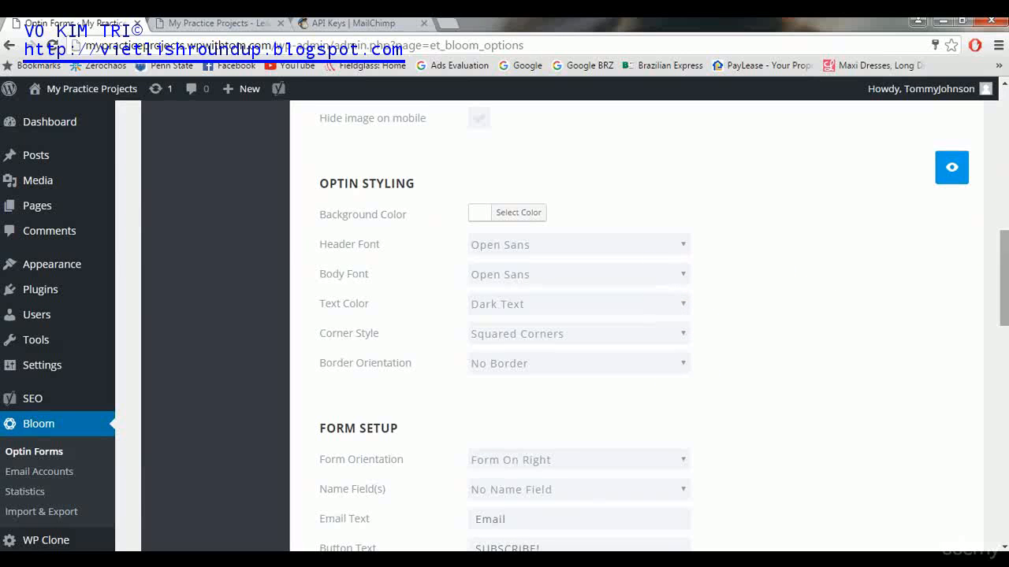
left_click_drag(992, 248, 993, 338)
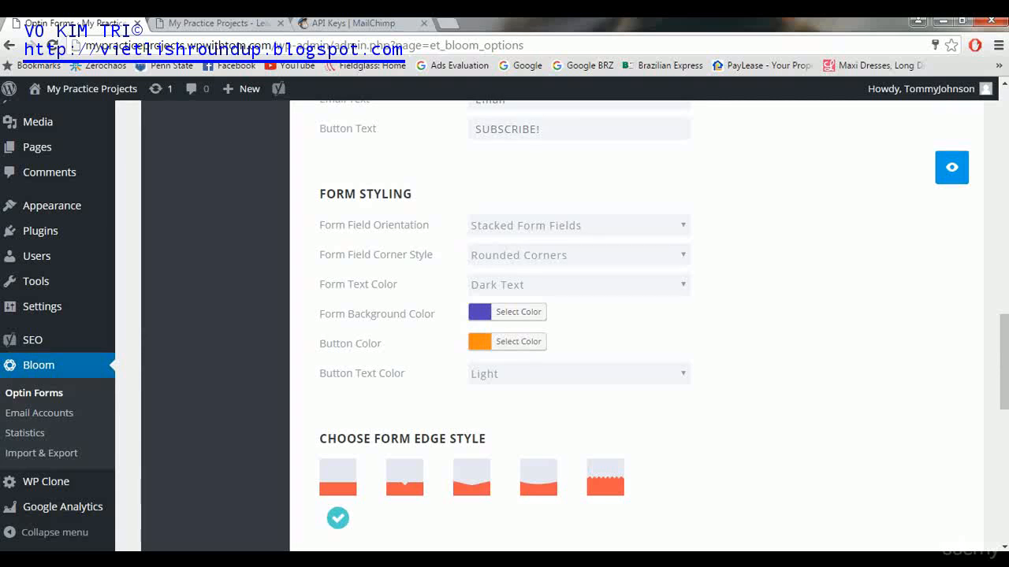
- Preview the current opt-in form design
mouse_move(157, 561)
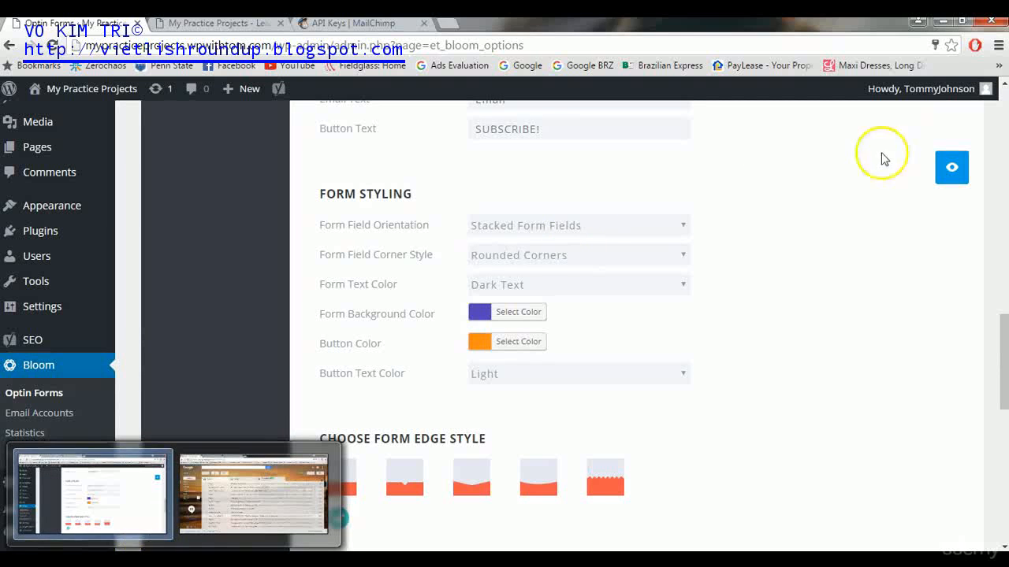
left_click(960, 169)
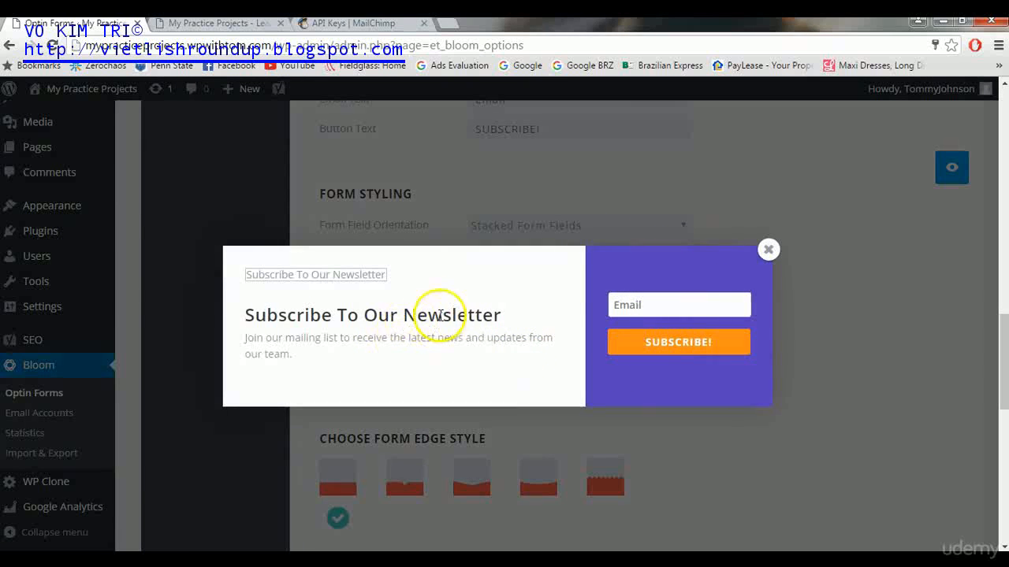
left_click(767, 249)
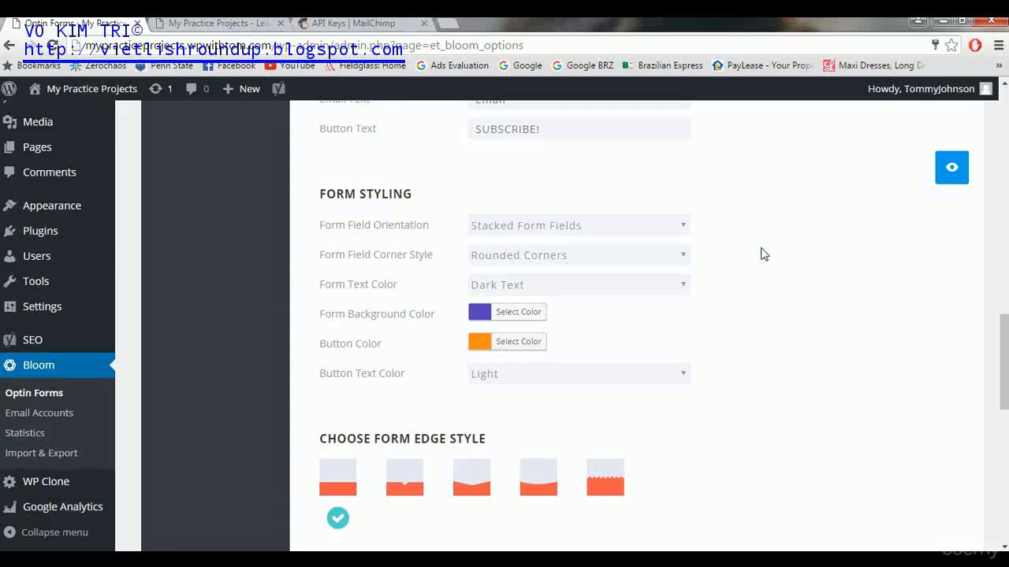
- Set Form Background Color to blue and Button Color to white, then preview the result
left_click(481, 314)
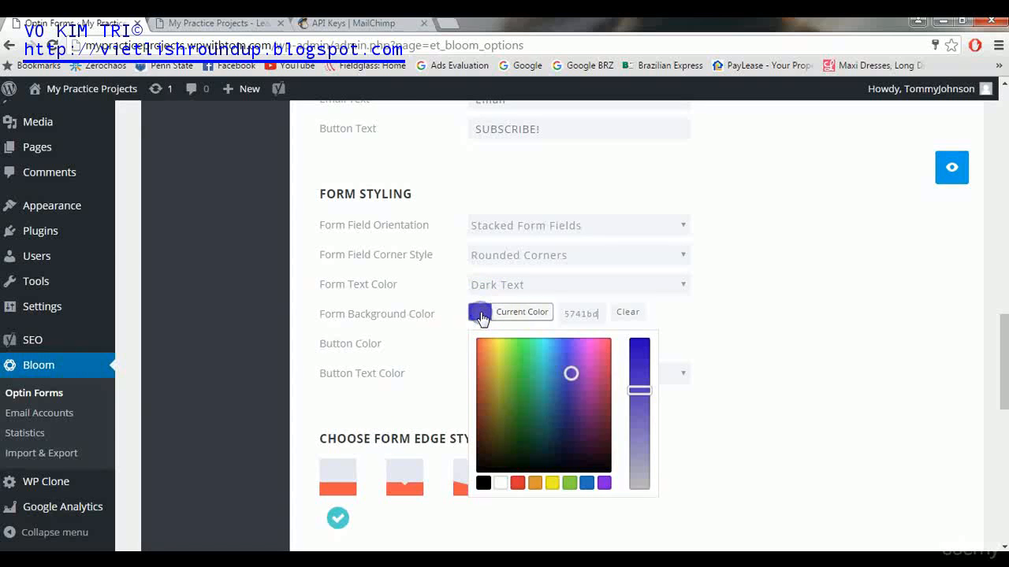
left_click(586, 482)
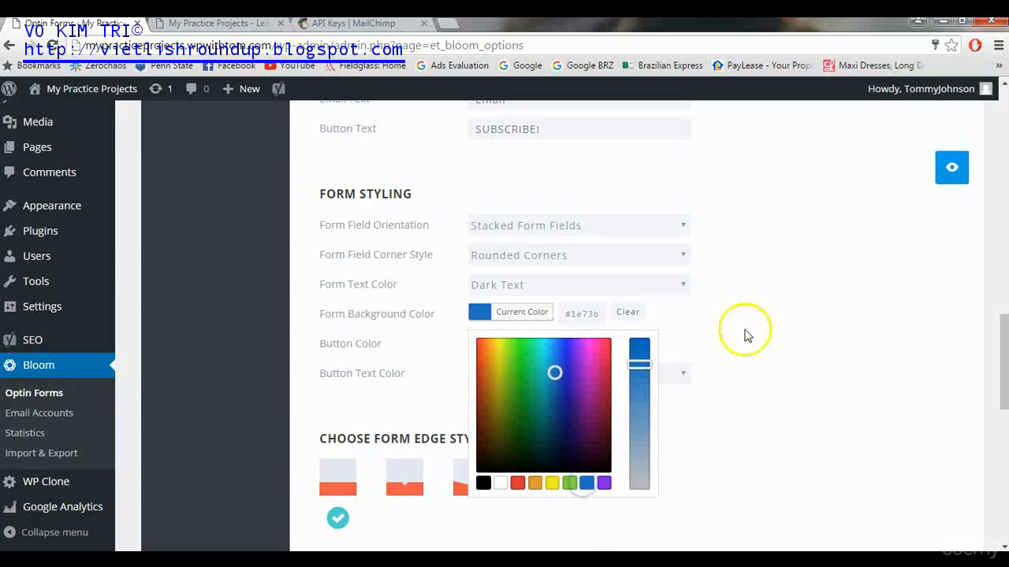
left_click(778, 310)
left_click(479, 347)
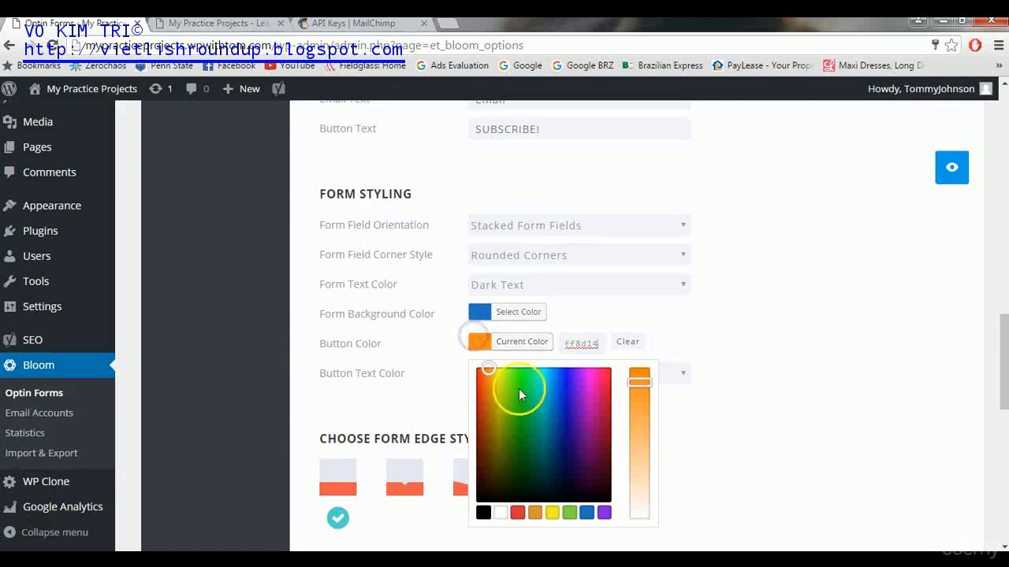
left_click(505, 512)
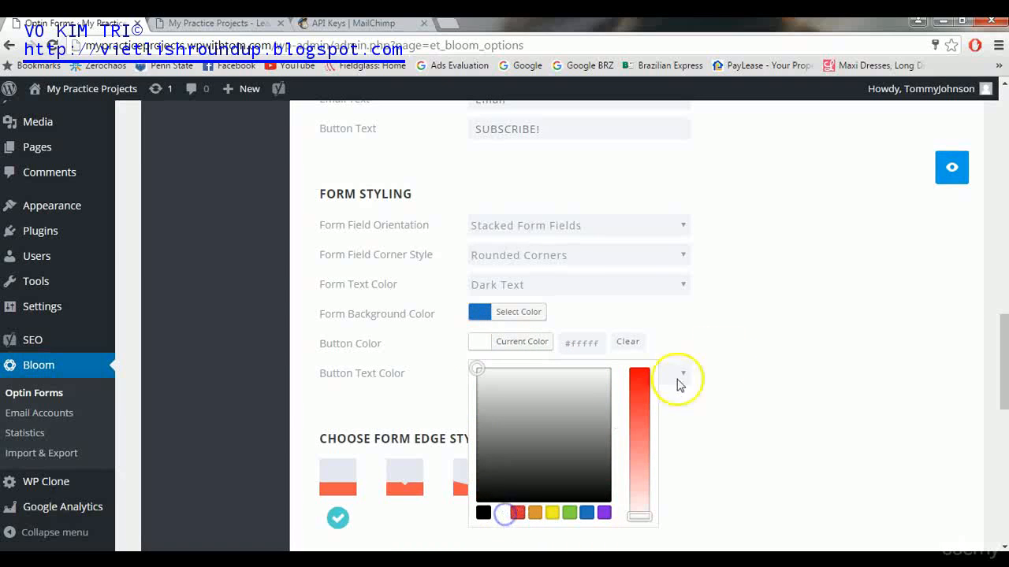
left_click(778, 339)
left_click(940, 160)
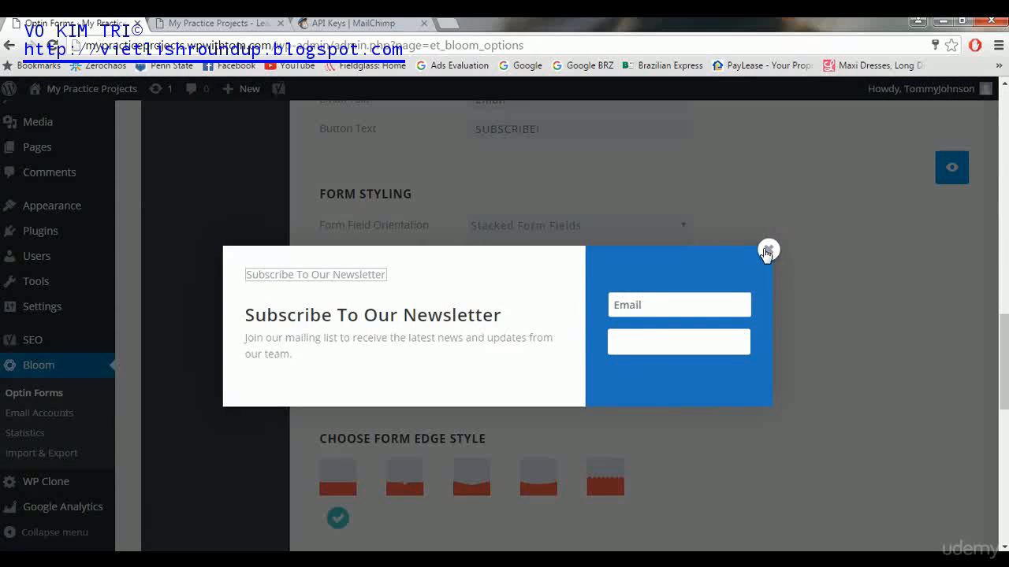
left_click(765, 252)
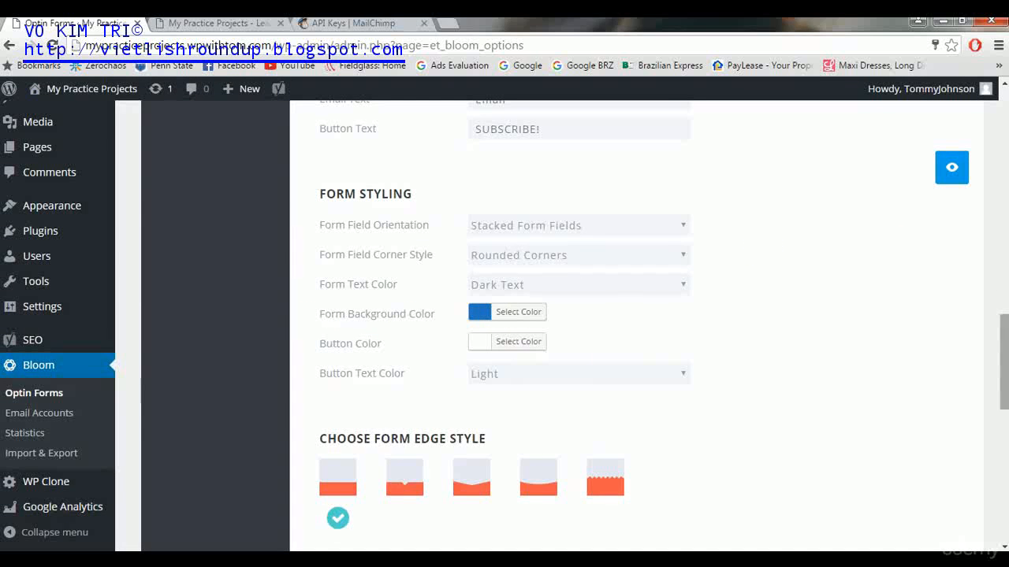
left_click_drag(1001, 363, 999, 401)
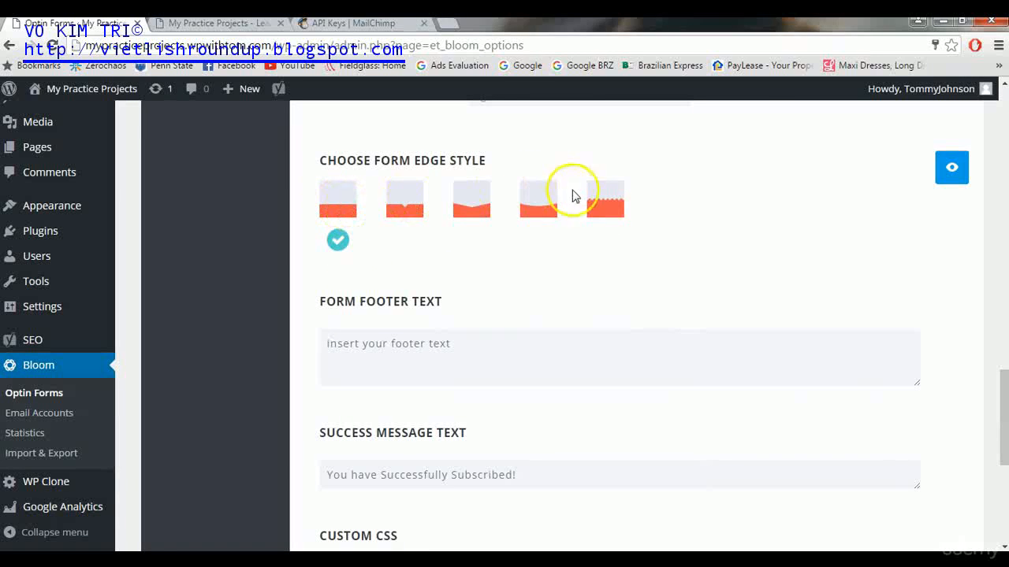
- Apply the fifth zigzag edge style, preview it, and continue to Display Settings
left_click(598, 215)
left_click(949, 171)
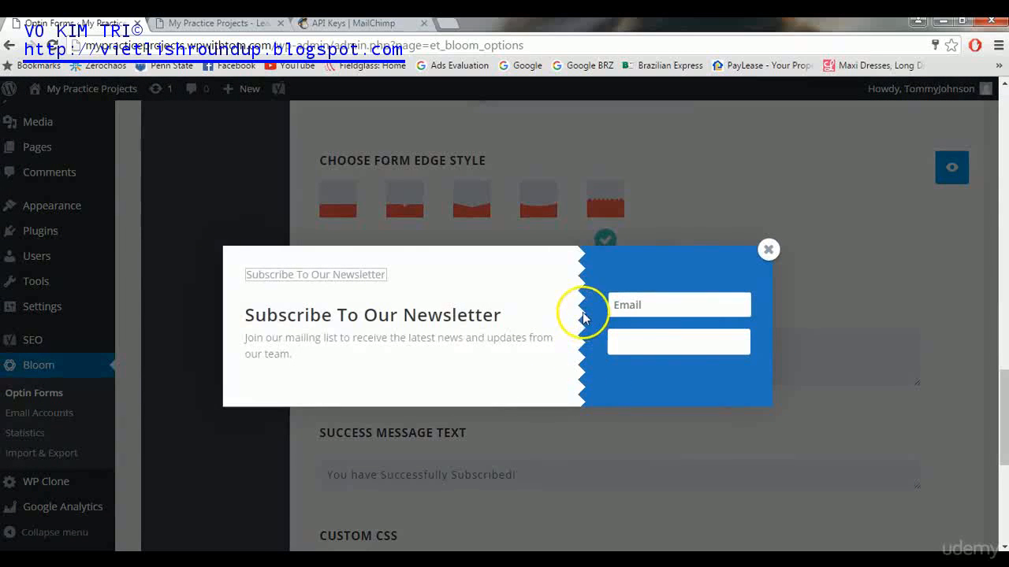
left_click(768, 250)
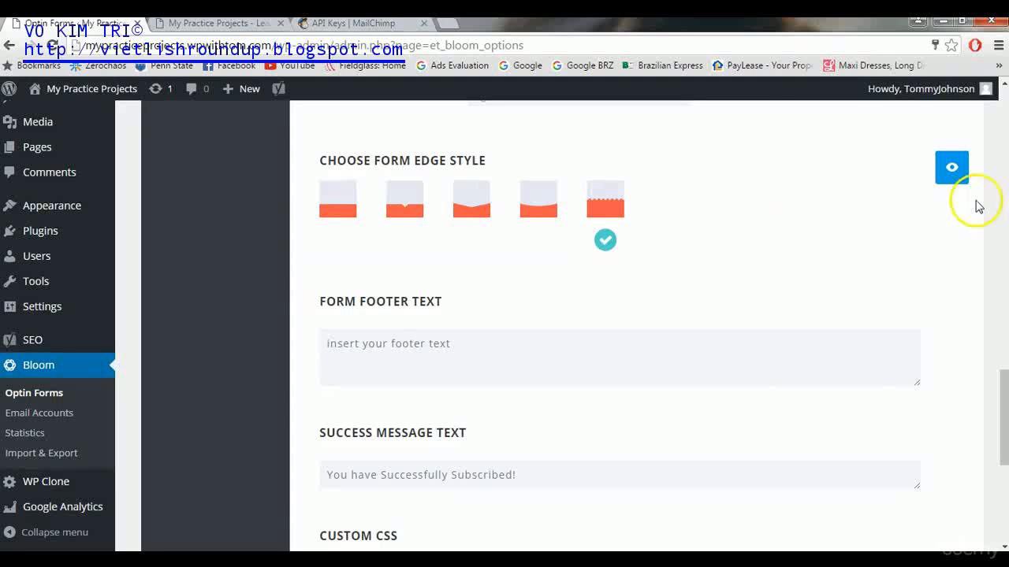
left_click_drag(999, 430, 993, 477)
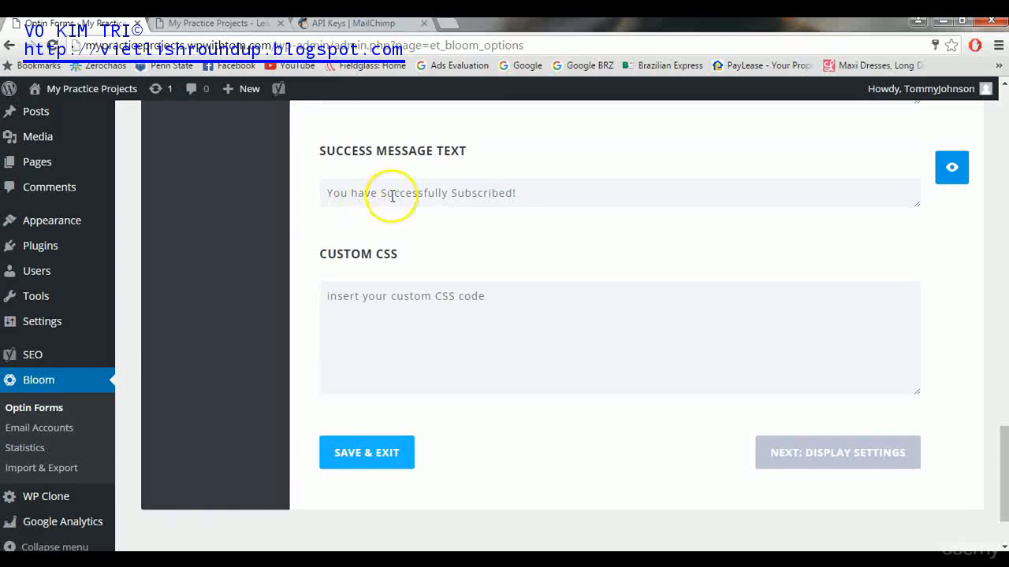
left_click(824, 447)
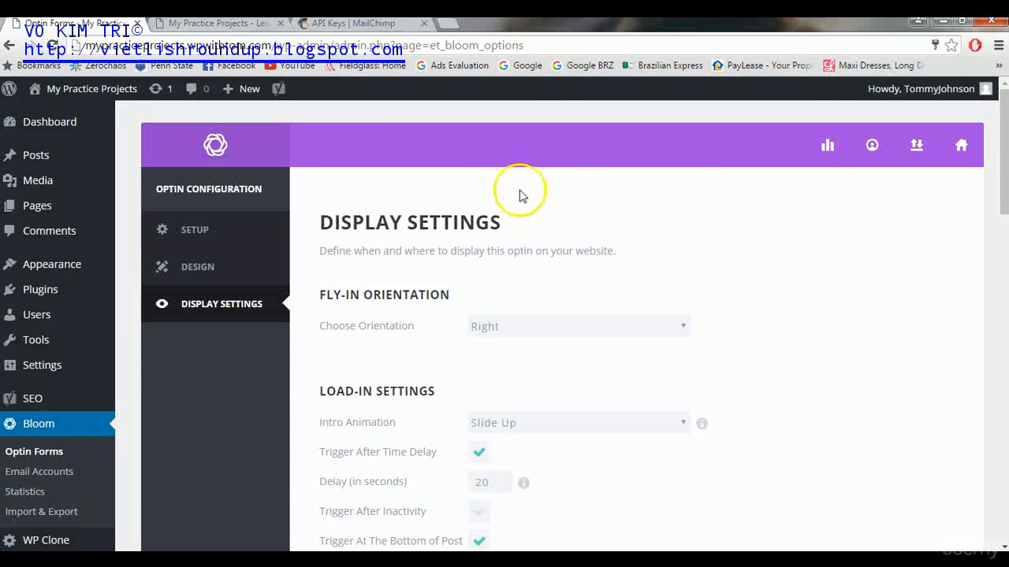
- Keep fly-in orientation Right and set the intro animation to Bounce with a 10-second delay
left_click(537, 325)
left_click(537, 323)
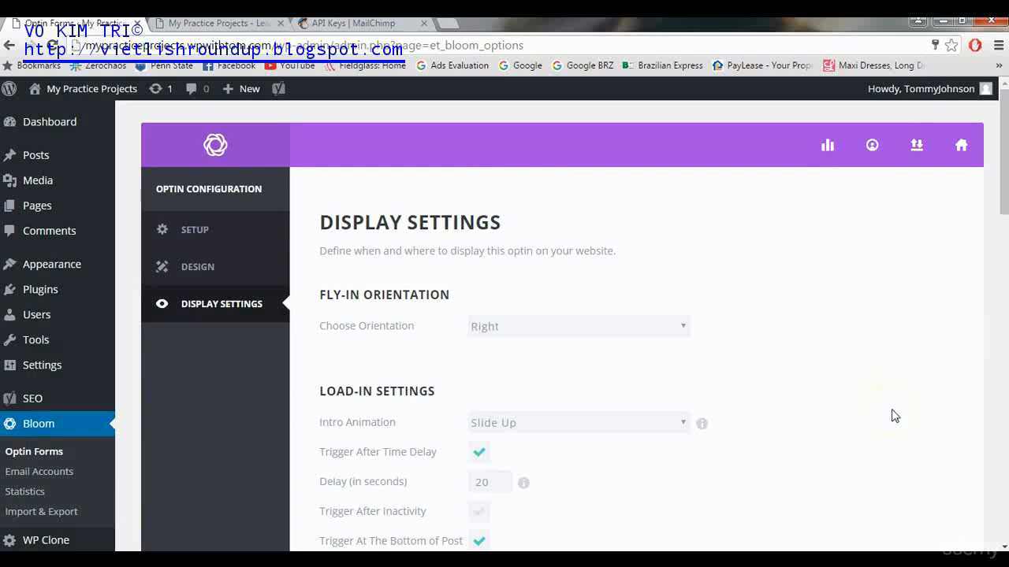
left_click_drag(1001, 175, 1002, 227)
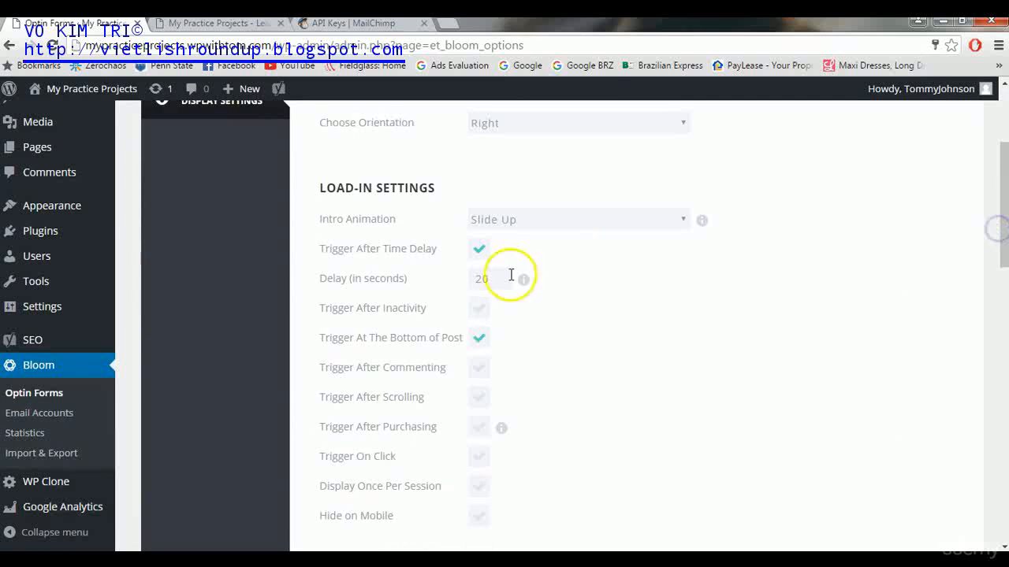
left_click(519, 221)
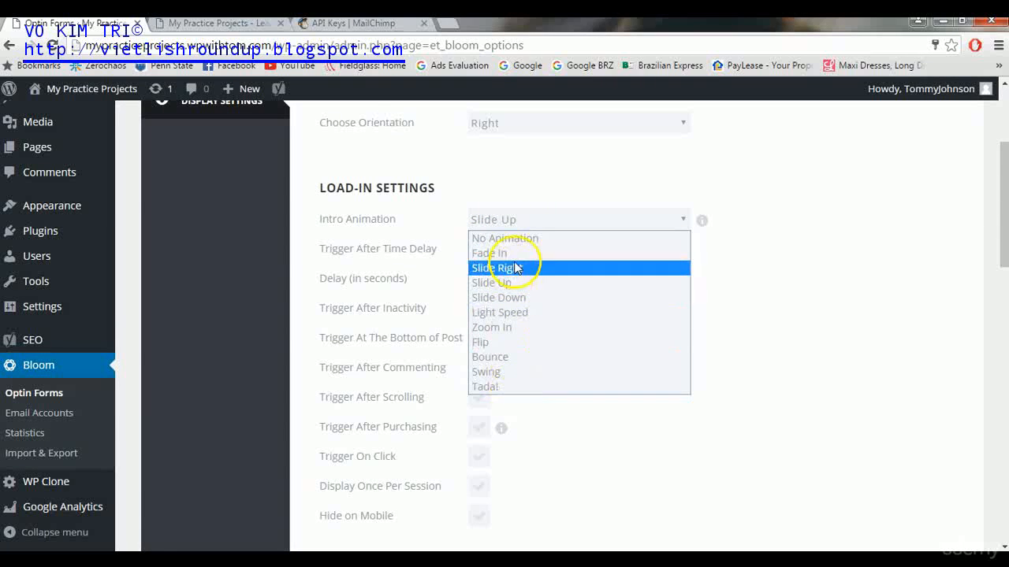
left_click(516, 361)
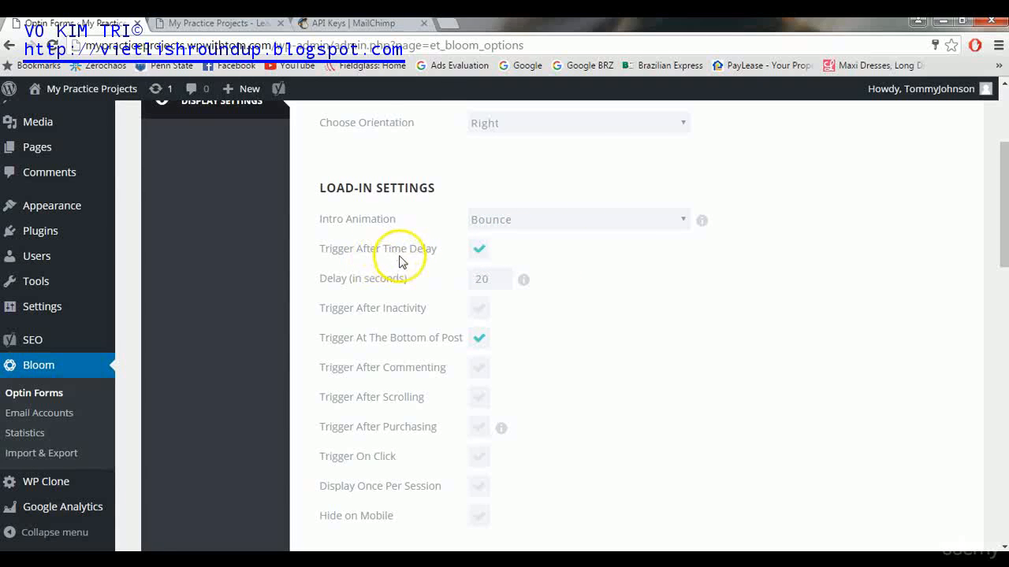
left_click(477, 249)
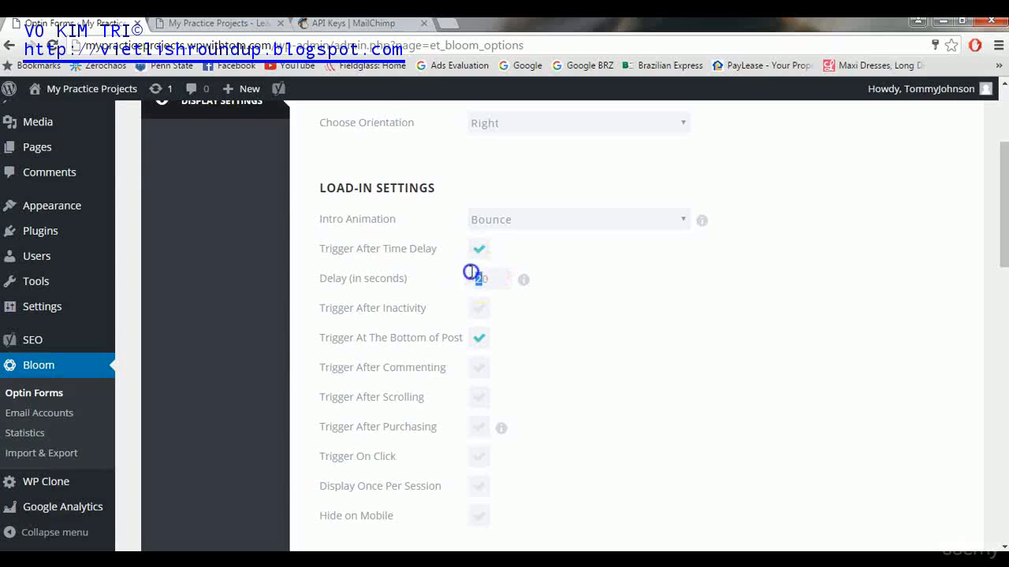
double_click(481, 278)
type("1")
- Enable the inactivity and 40% scroll triggers and disable Trigger At The Bottom of Post
left_click(483, 309)
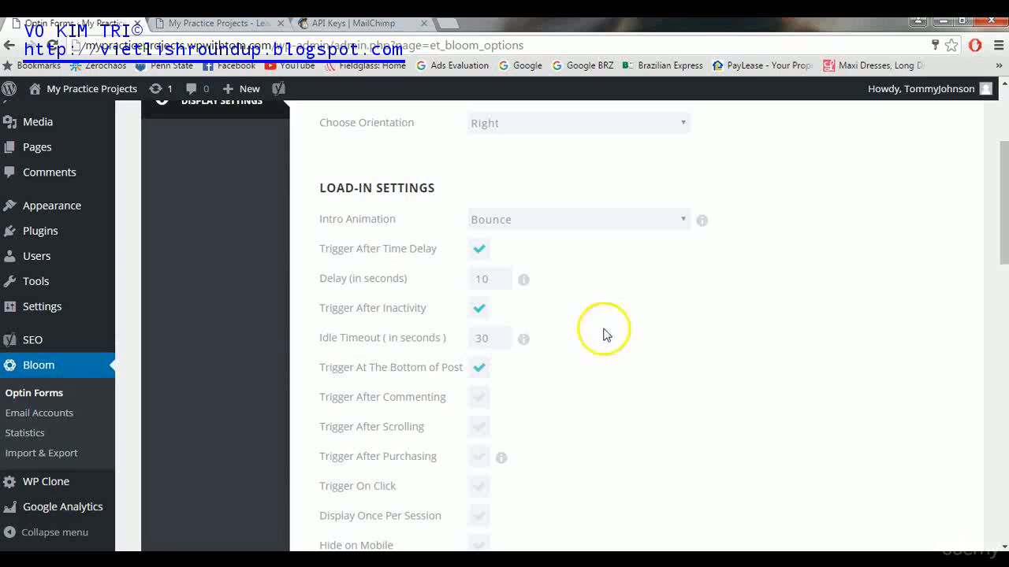
left_click(479, 368)
left_click(587, 418)
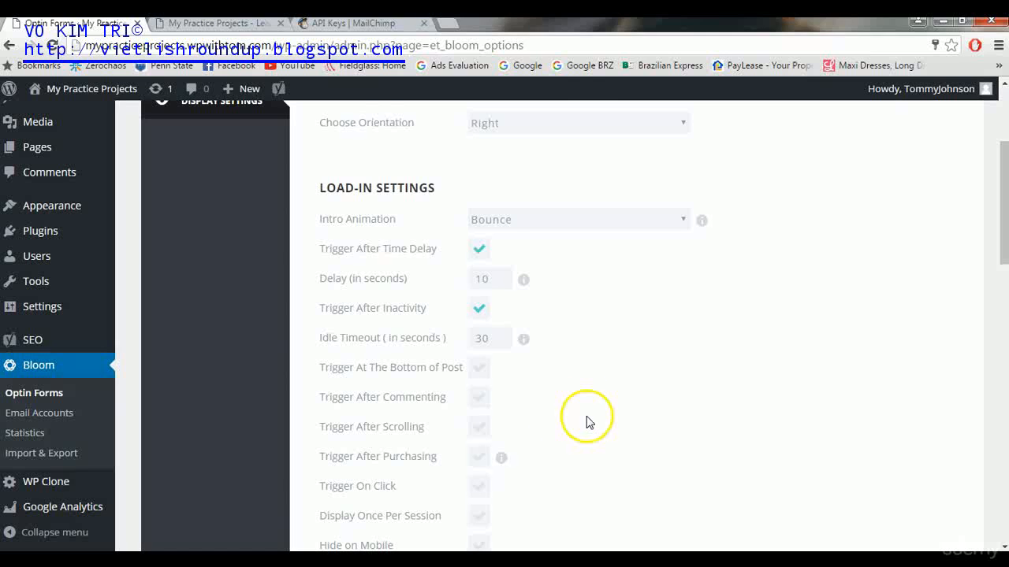
left_click(479, 544)
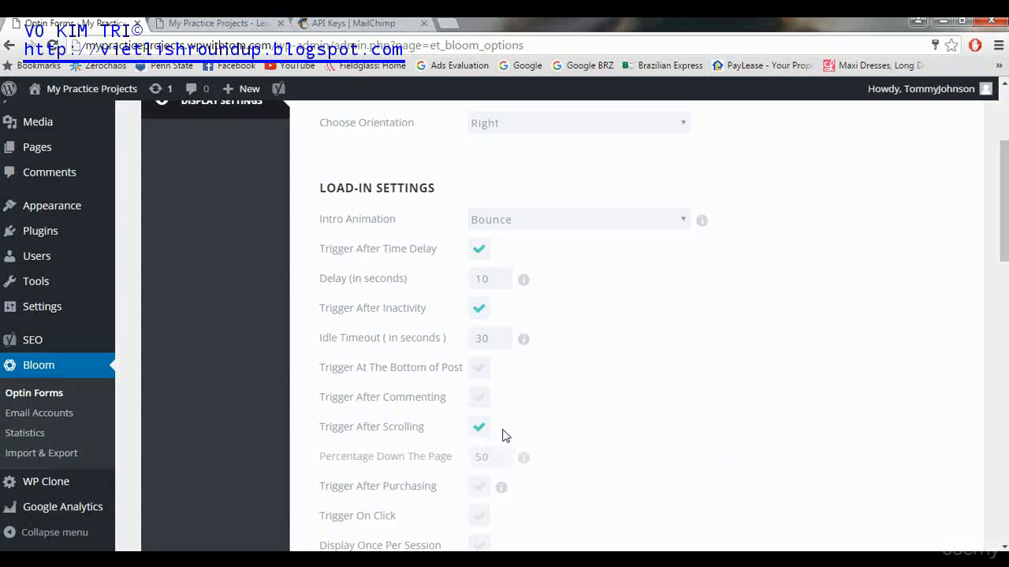
left_click_drag(481, 456, 473, 456)
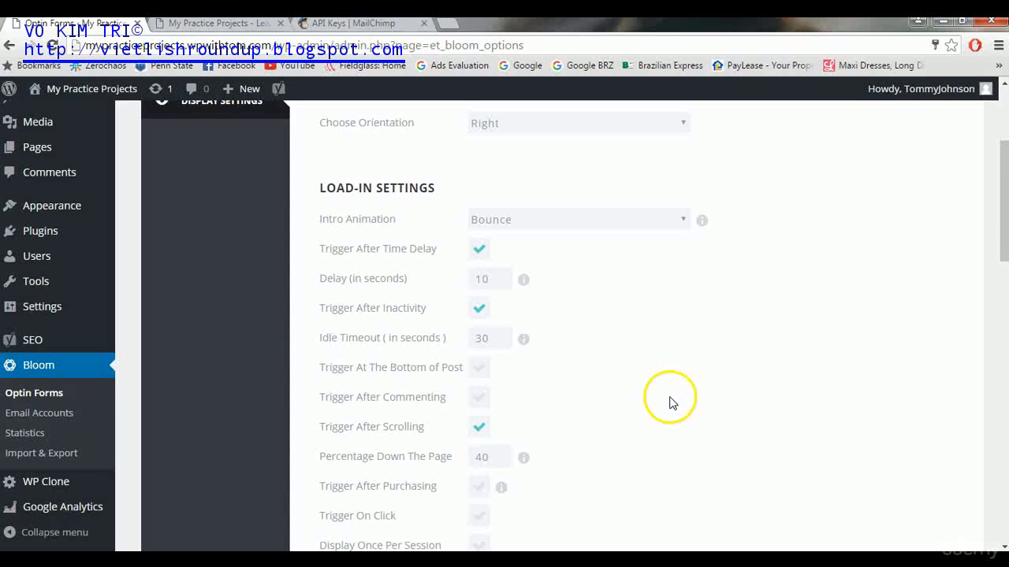
left_click_drag(1003, 152, 985, 262)
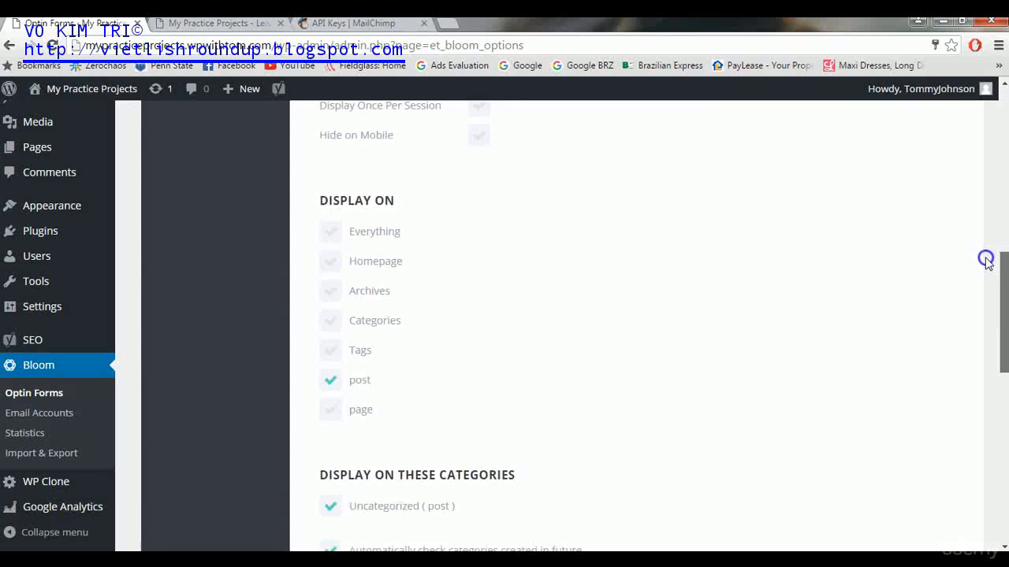
- Display the opt-in on the Homepage instead of posts and Save & Exit
left_click(331, 385)
left_click(331, 264)
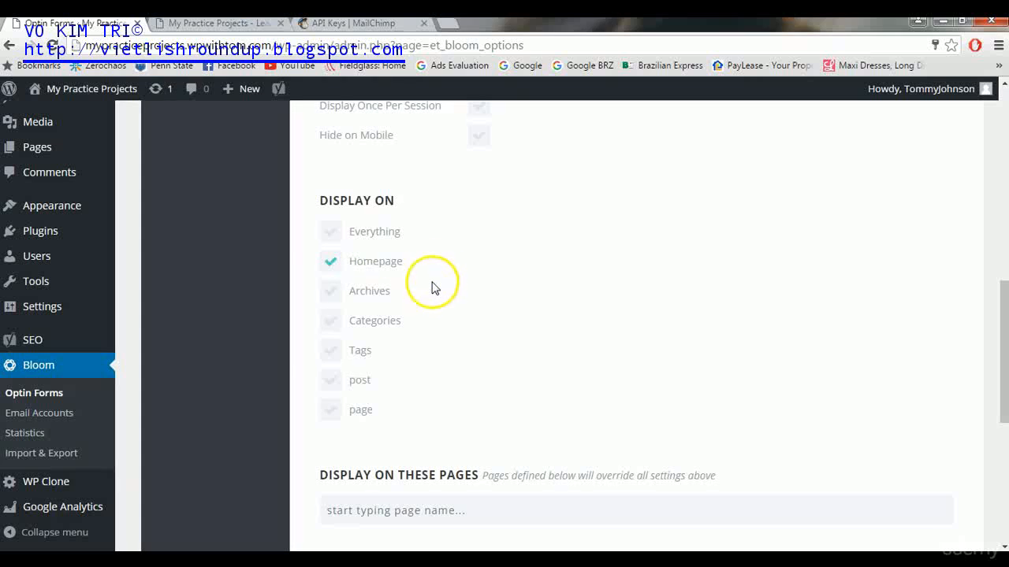
left_click(331, 383)
left_click(331, 383)
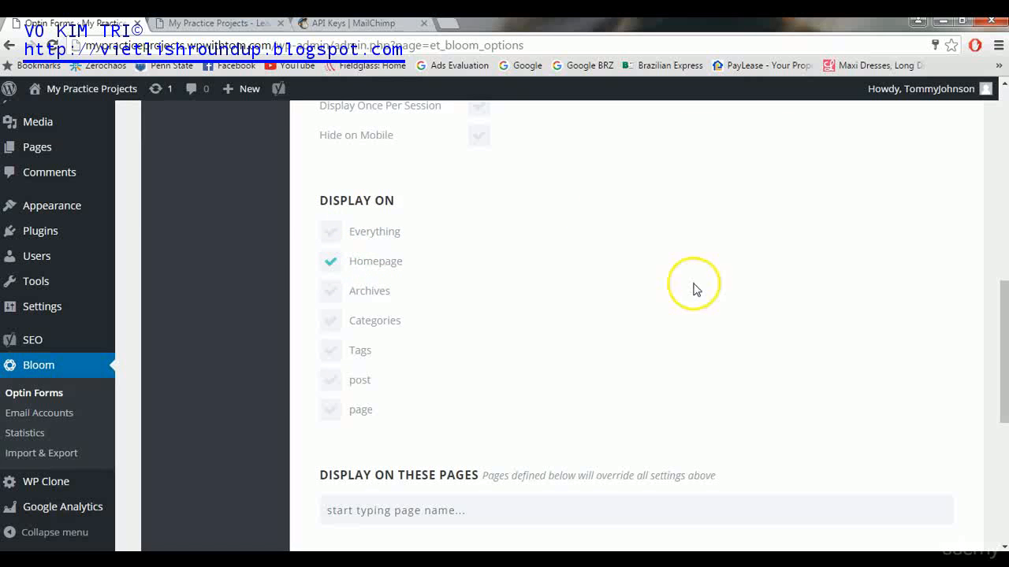
left_click_drag(999, 371, 991, 457)
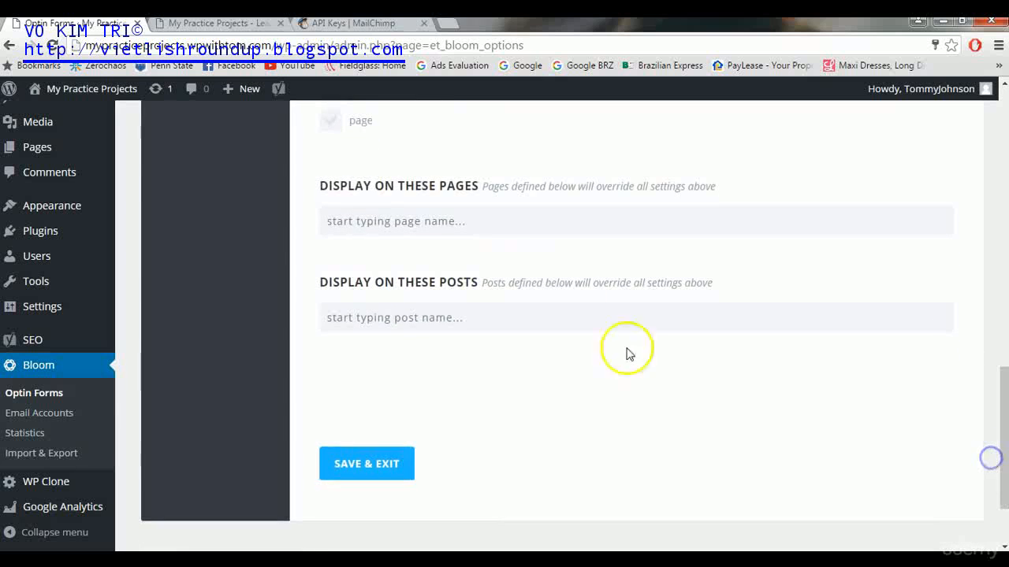
left_click(338, 477)
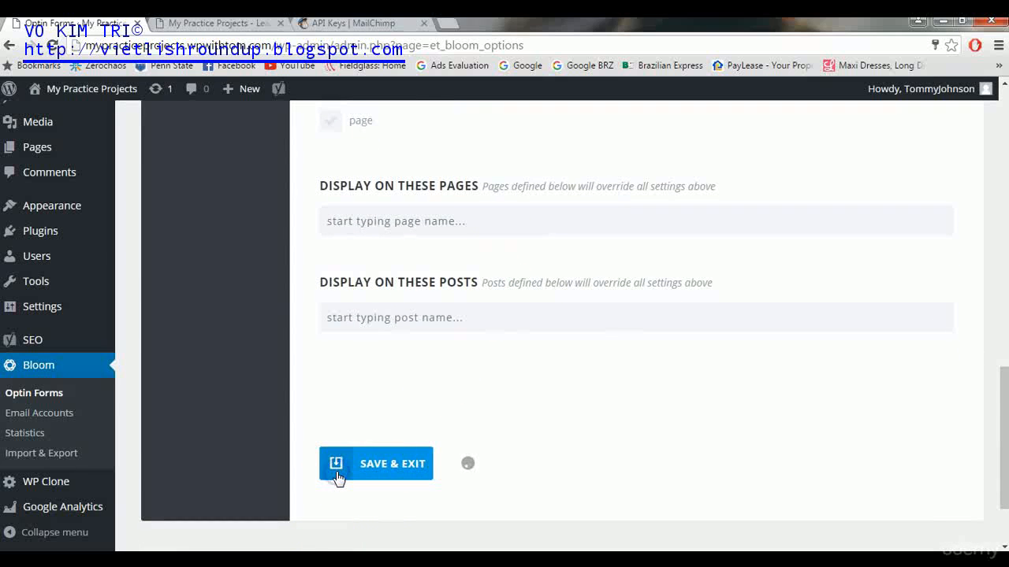
left_click_drag(1003, 114, 1003, 115)
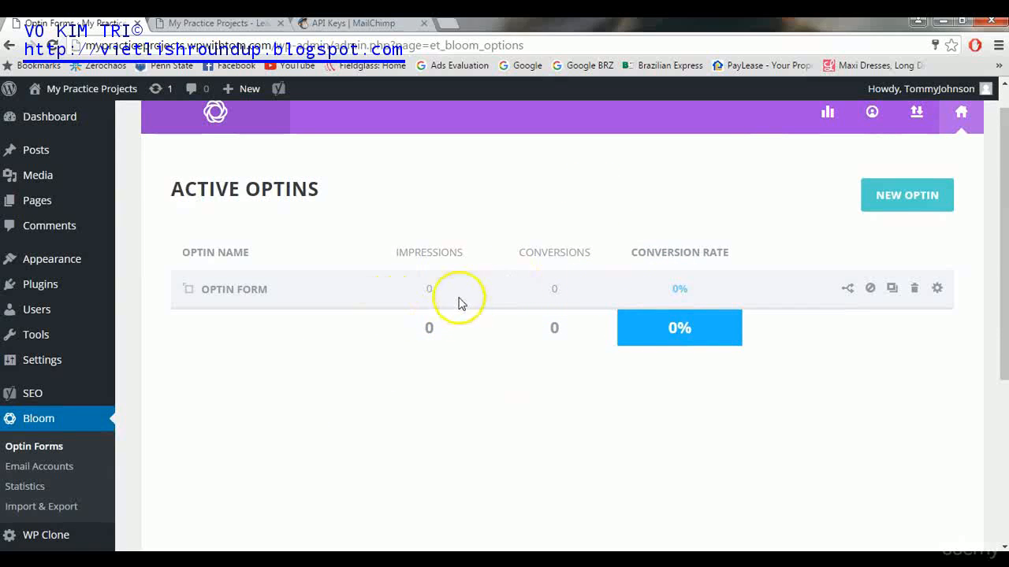
- Reload the live homepage and scroll until the blue newsletter fly-in slides in
left_click(211, 28)
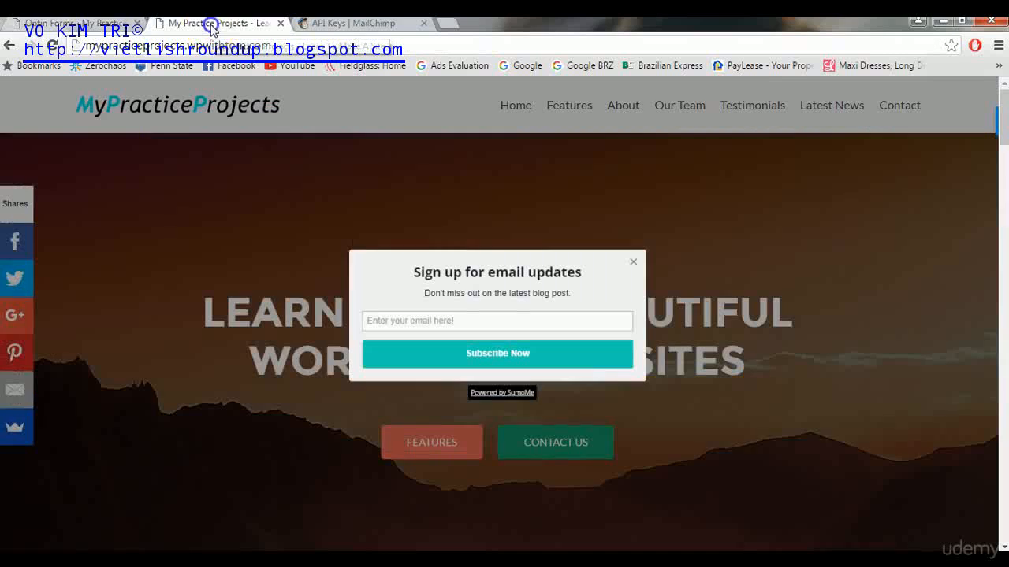
left_click(52, 45)
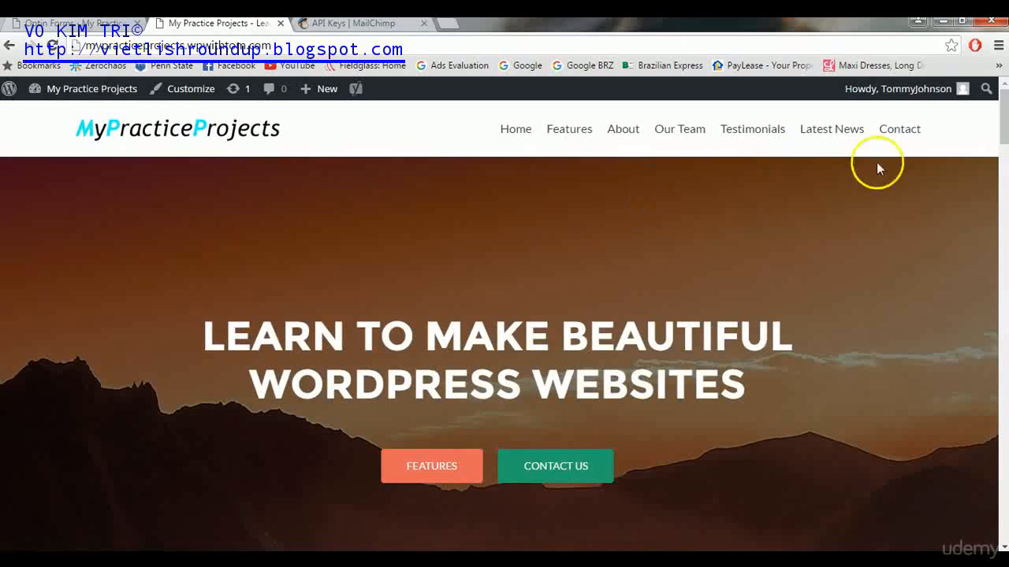
left_click(1003, 118)
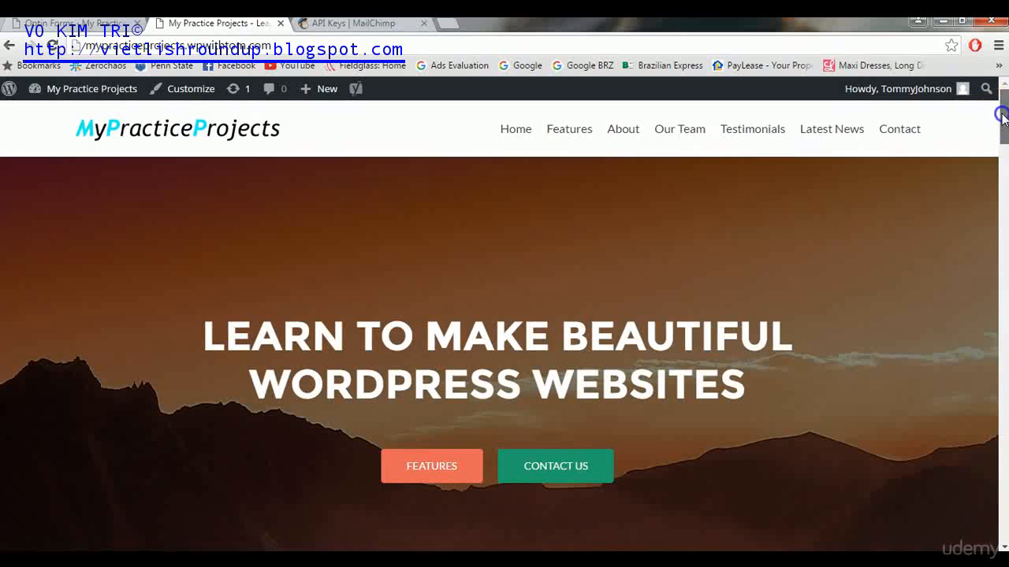
left_click_drag(1003, 119, 1003, 305)
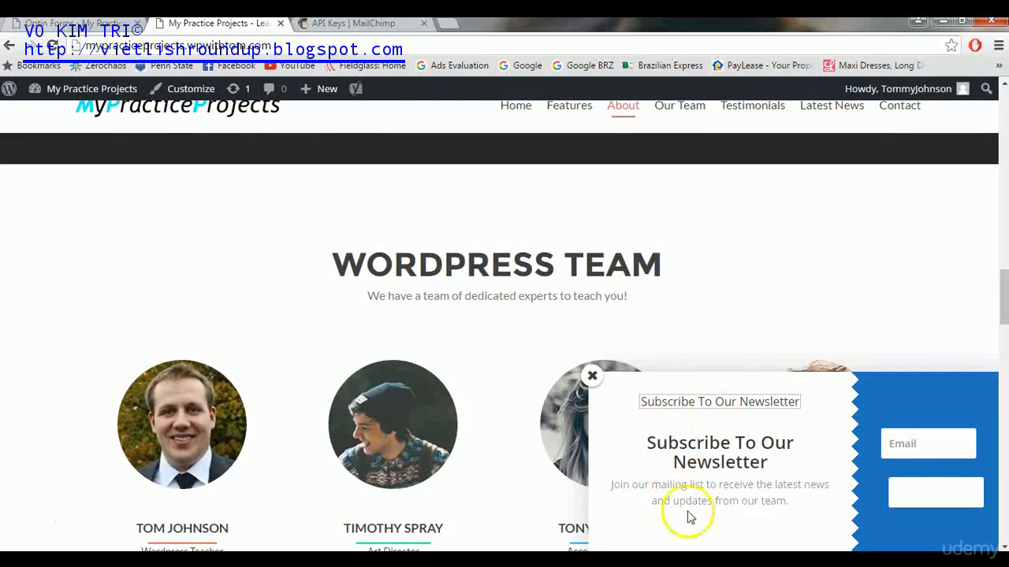
- Reload the site, scroll to confirm the Subscribe To Our Newsletter pop-up stays visible, then return to MailChimp's Dashboard
left_click_drag(1001, 286, 999, 239)
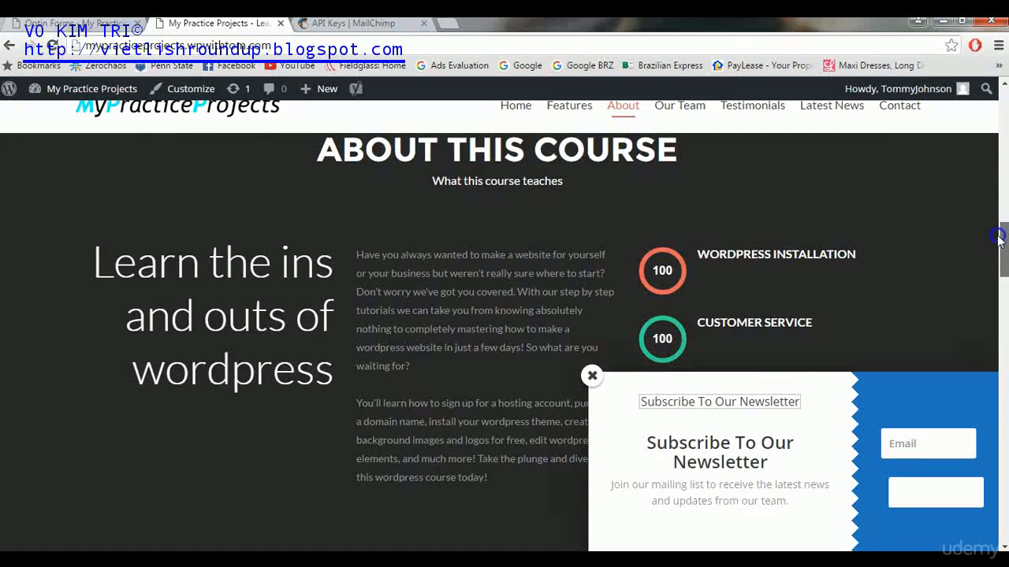
left_click(53, 46)
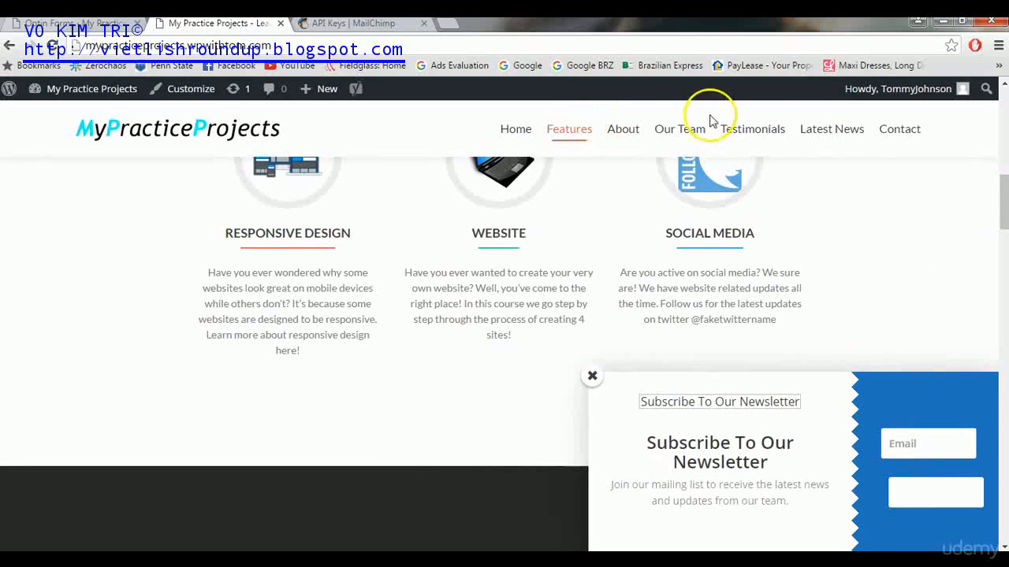
left_click_drag(1004, 211, 987, 404)
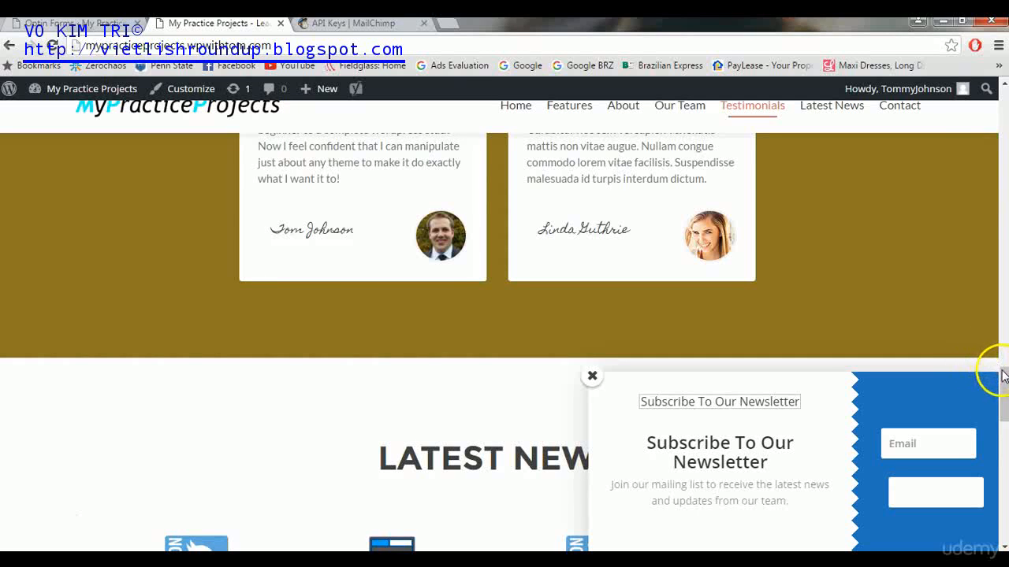
left_click_drag(1002, 373, 1005, 107)
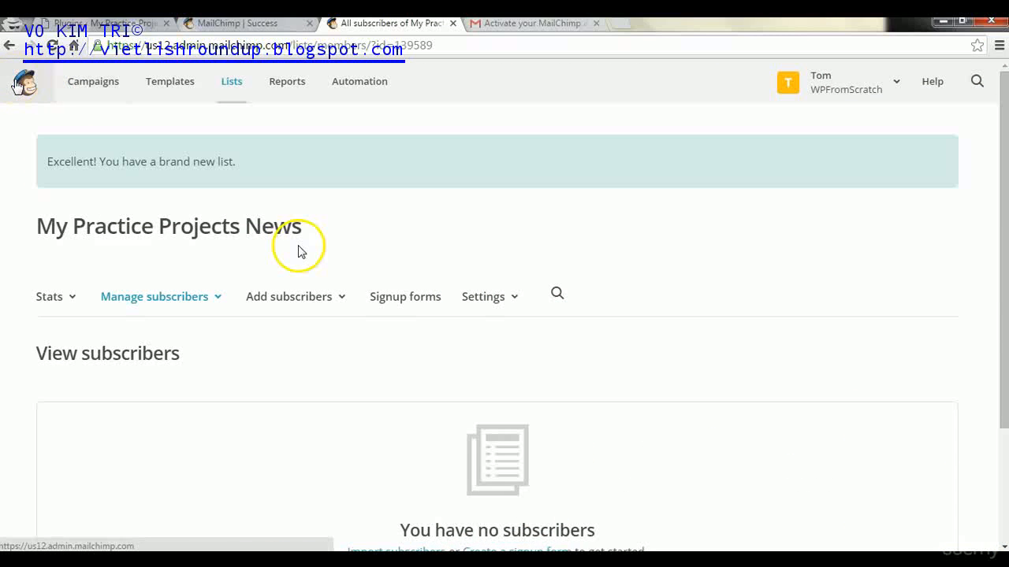
left_click(19, 84)
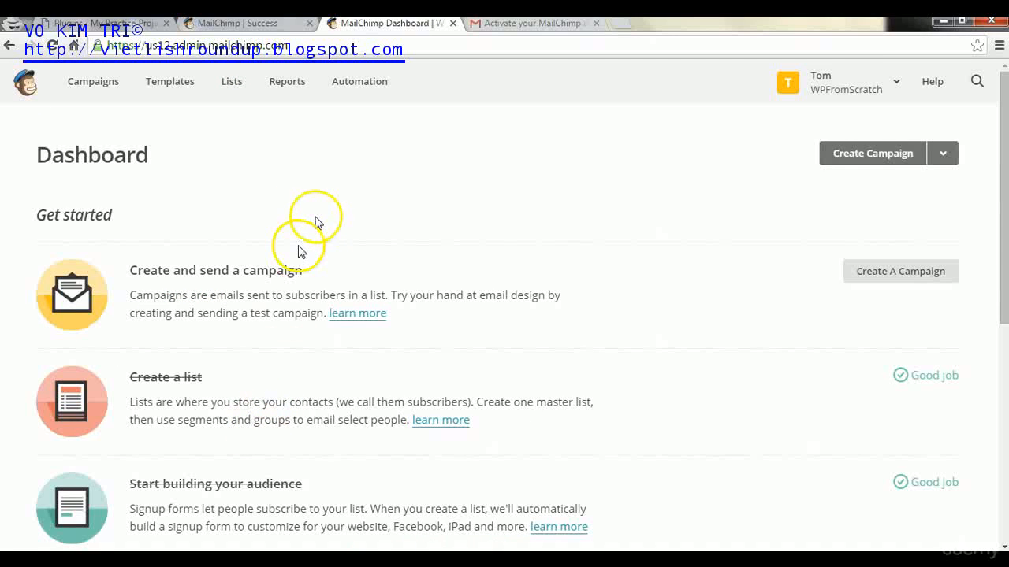
- Open Signup forms for the My Practice Projects News list from MailChimp's Lists page
left_click(226, 84)
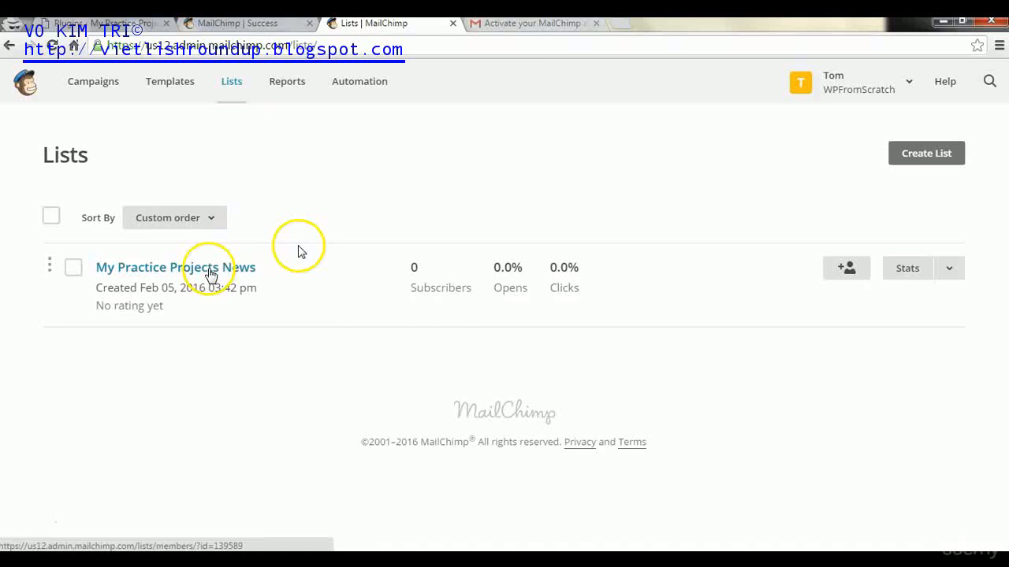
left_click(211, 272)
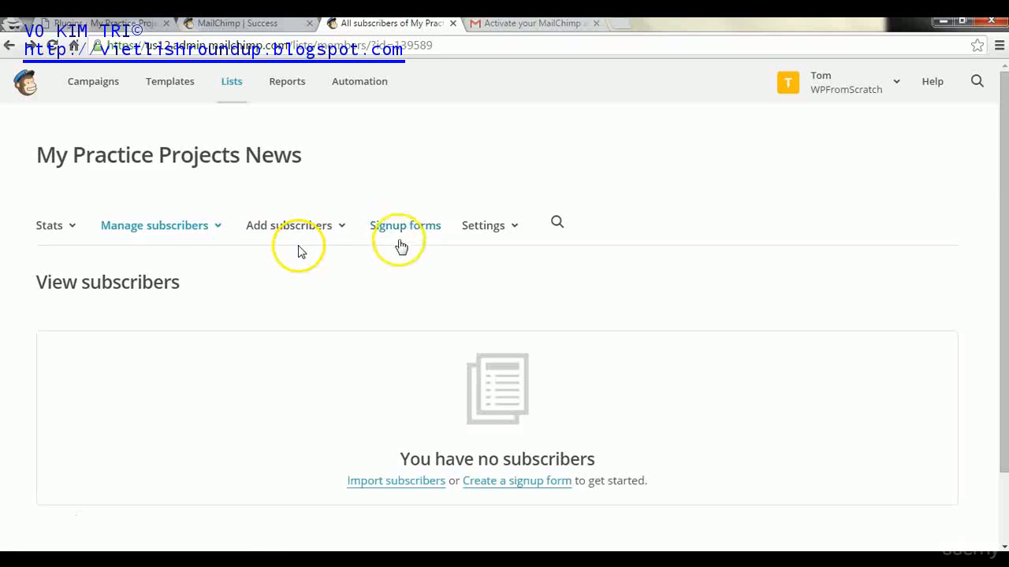
left_click(401, 235)
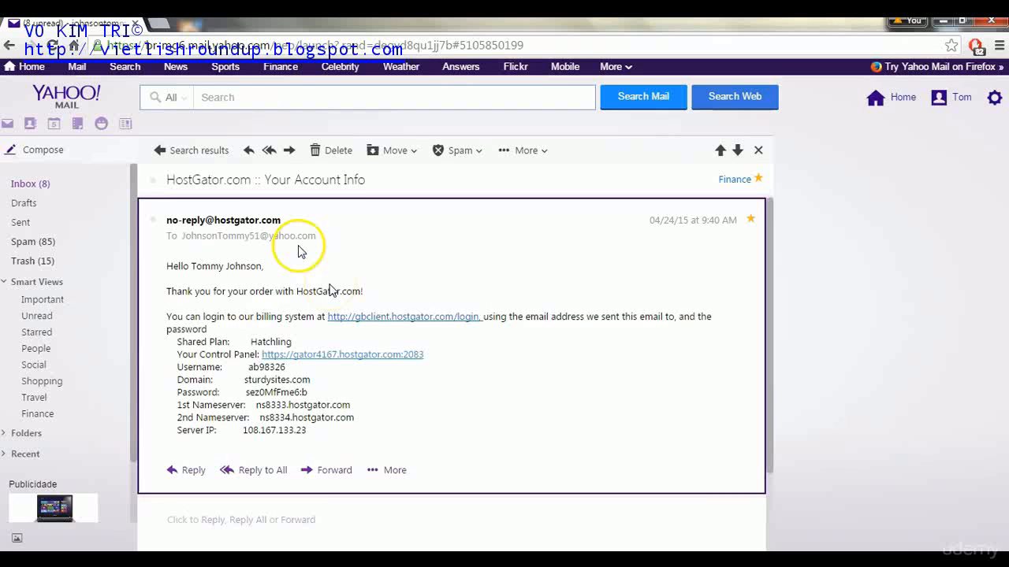
- Open the HostGator email's Your Control Panel link in a new tab
right_click(334, 359)
left_click(356, 369)
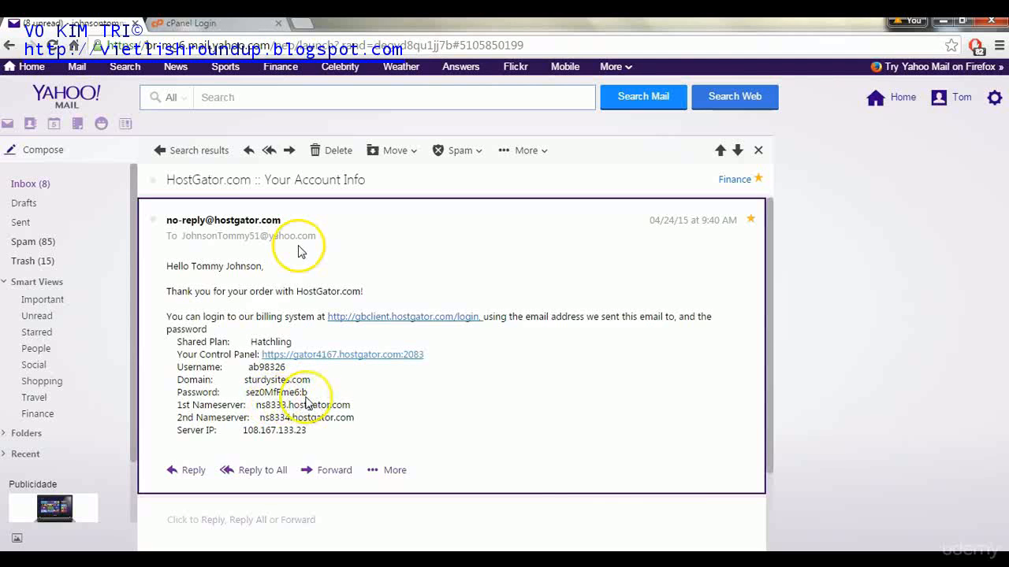
- Log in to cPanel with the retyped account password and open Email Accounts under Mail
left_click(242, 28)
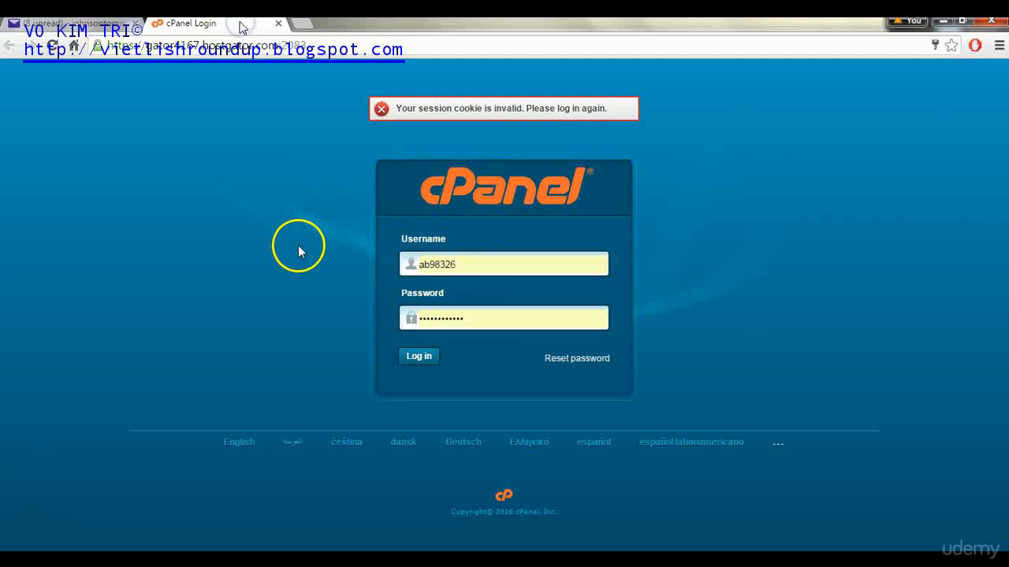
left_click_drag(469, 320, 345, 315)
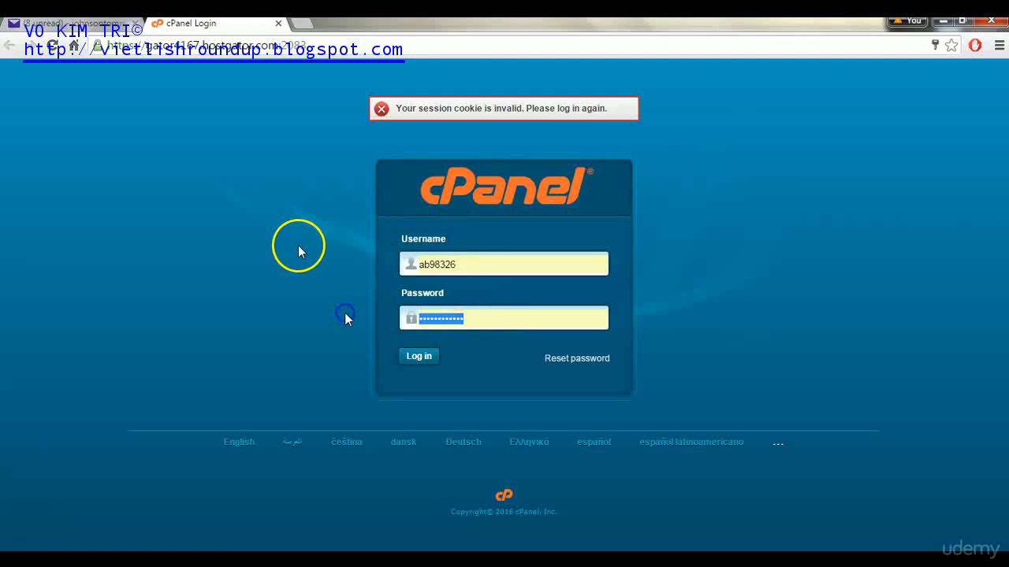
type("••••••••")
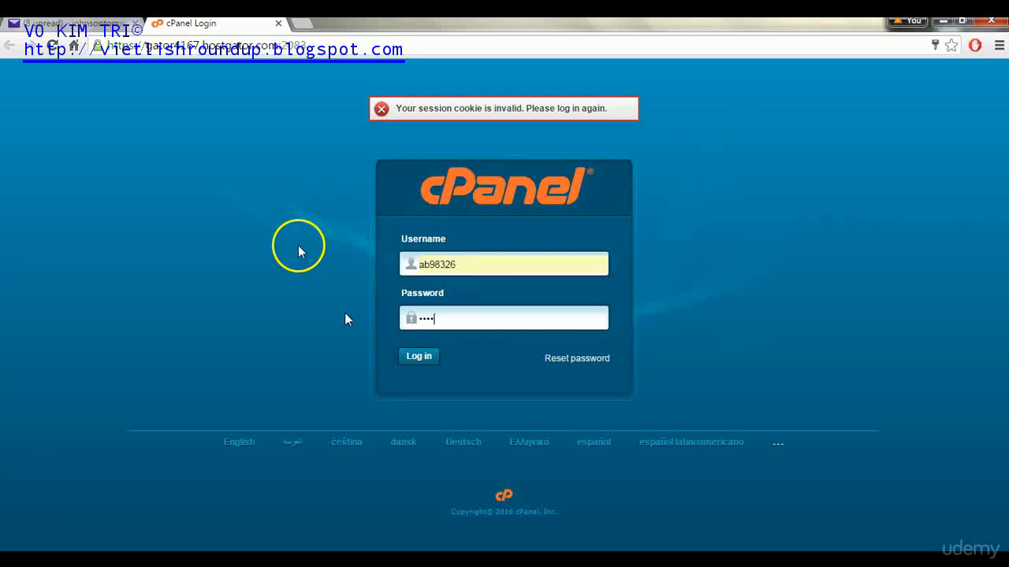
type("••••")
key("Return")
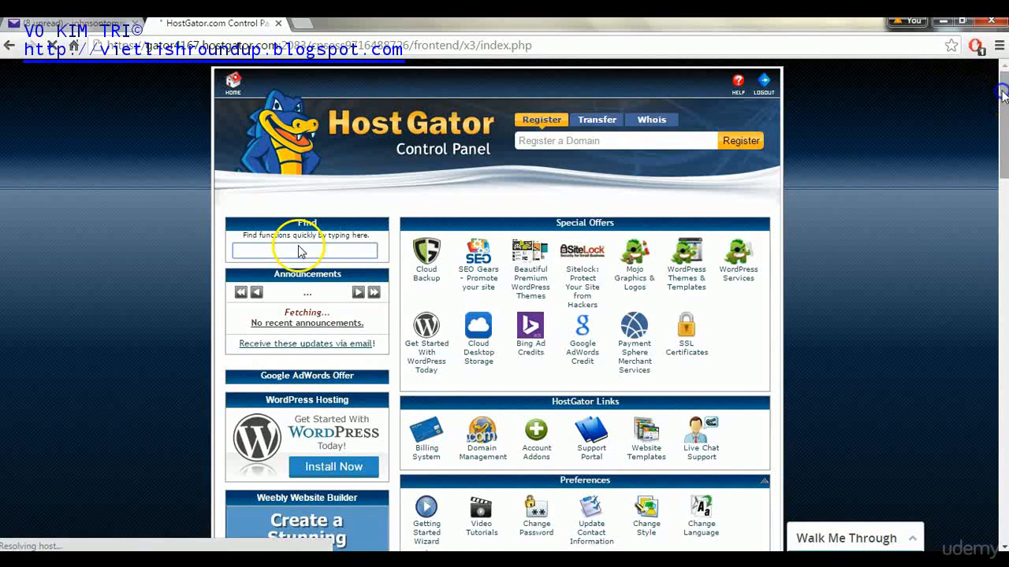
scroll(447, 307, "down", 4)
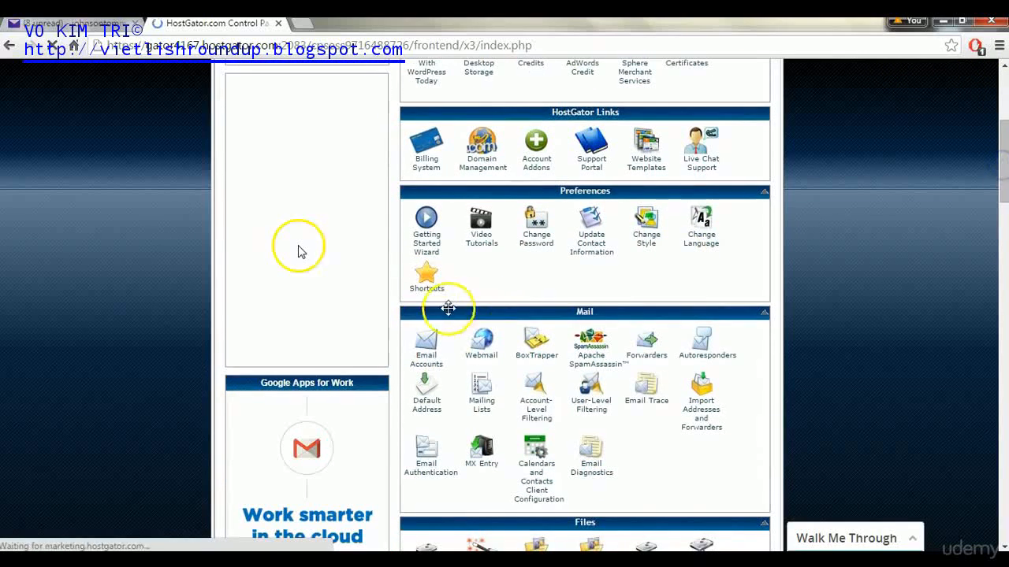
left_click(426, 364)
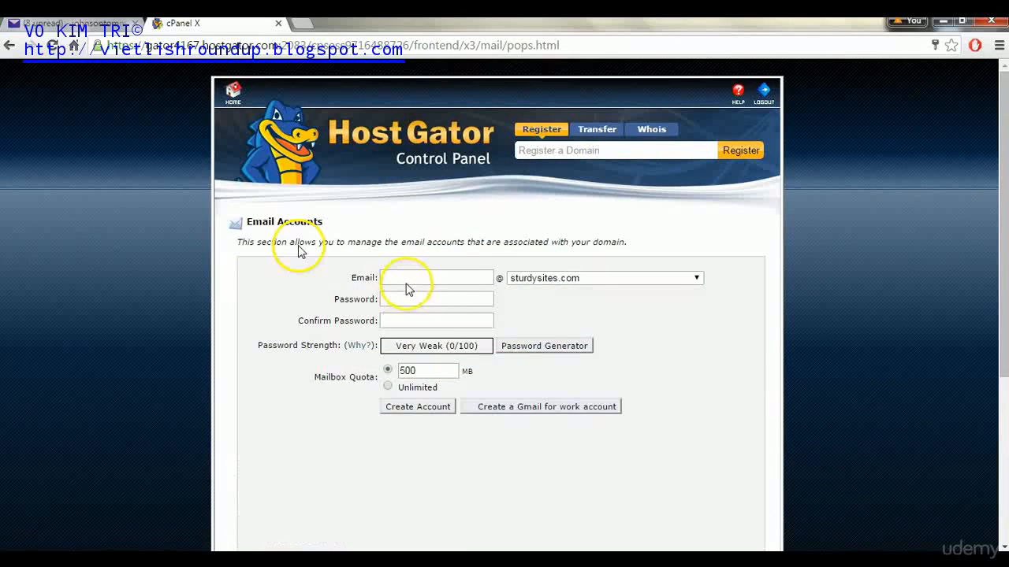
left_click(559, 280)
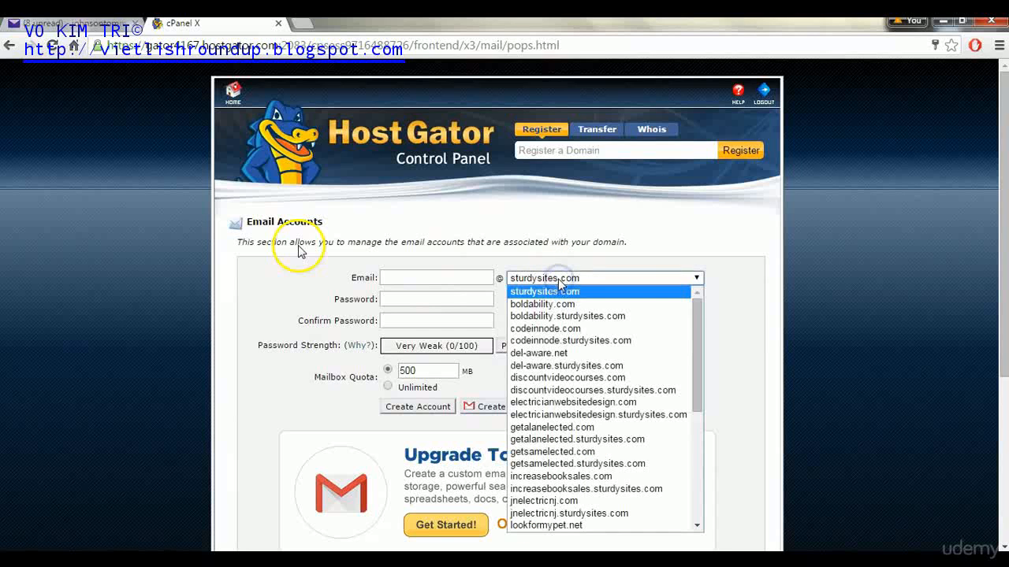
left_click_drag(694, 323, 693, 417)
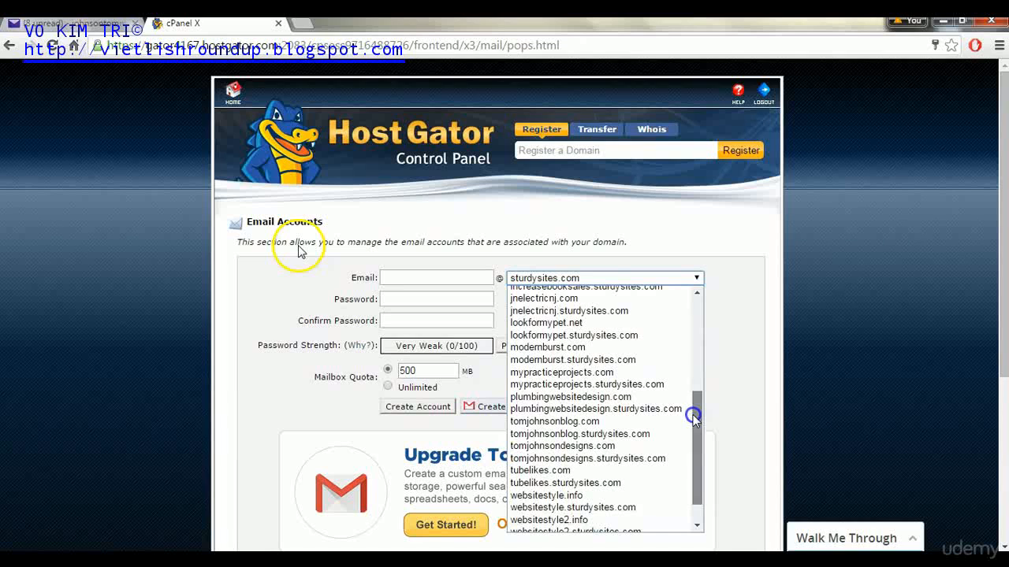
left_click(618, 372)
left_click(446, 277)
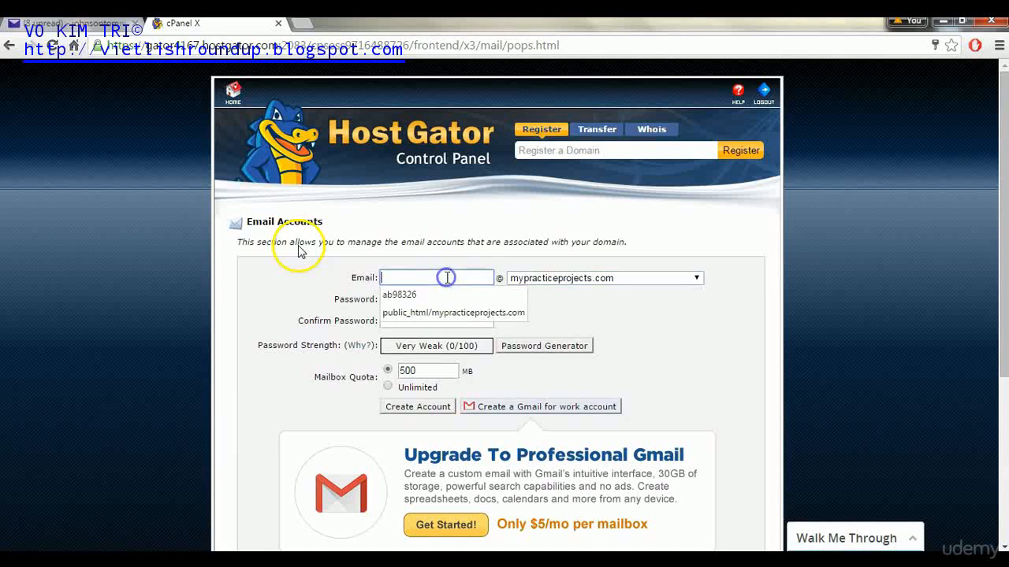
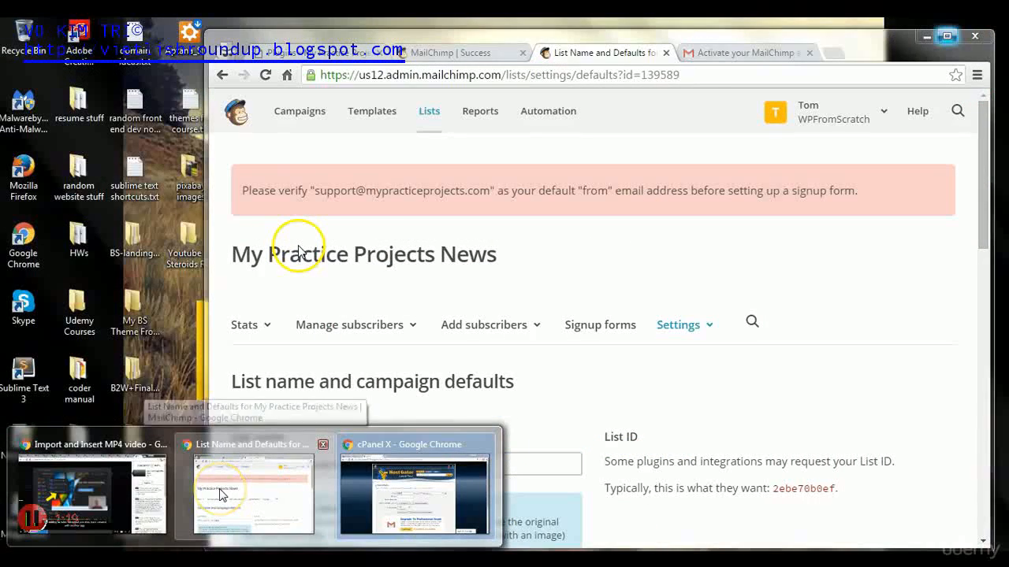
left_click(221, 493)
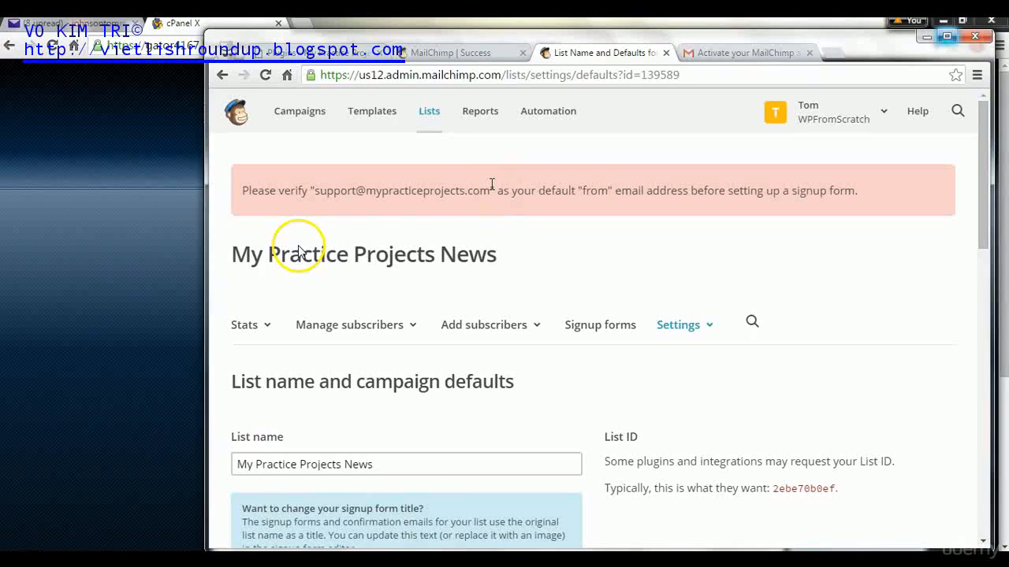
left_click(81, 260)
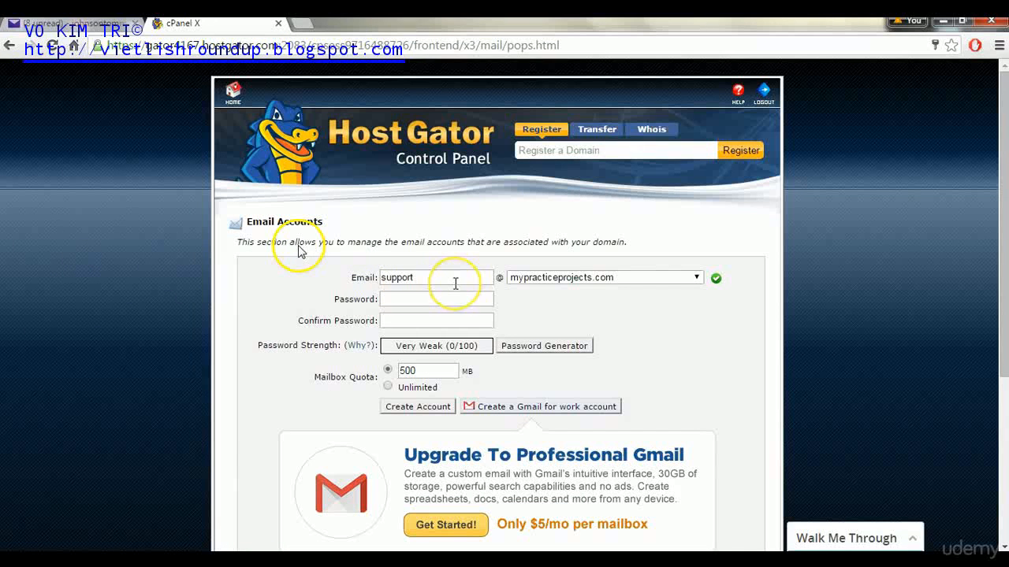
- Enter and confirm a very strong password and create the support account
left_click(407, 303)
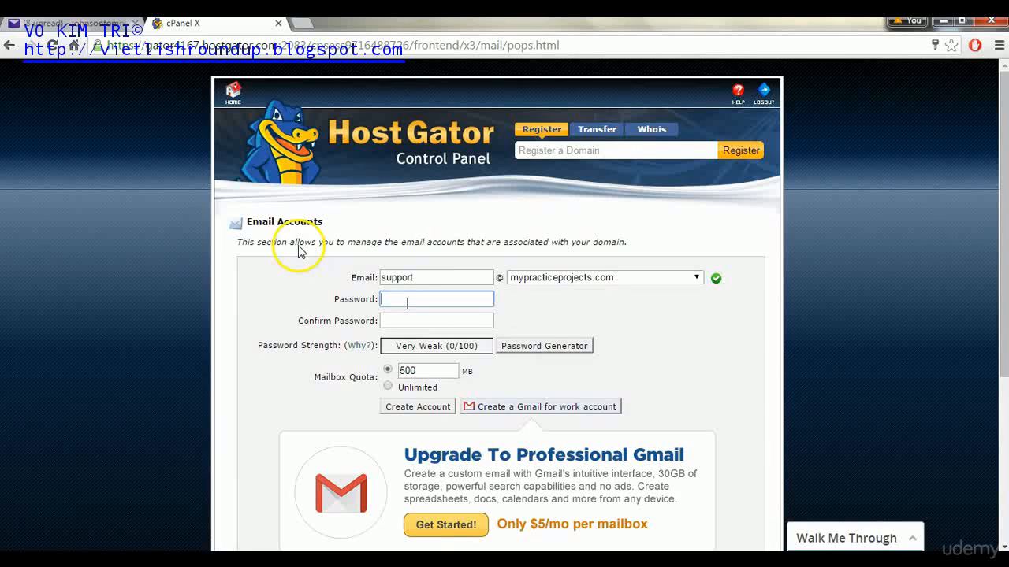
type("•••••")
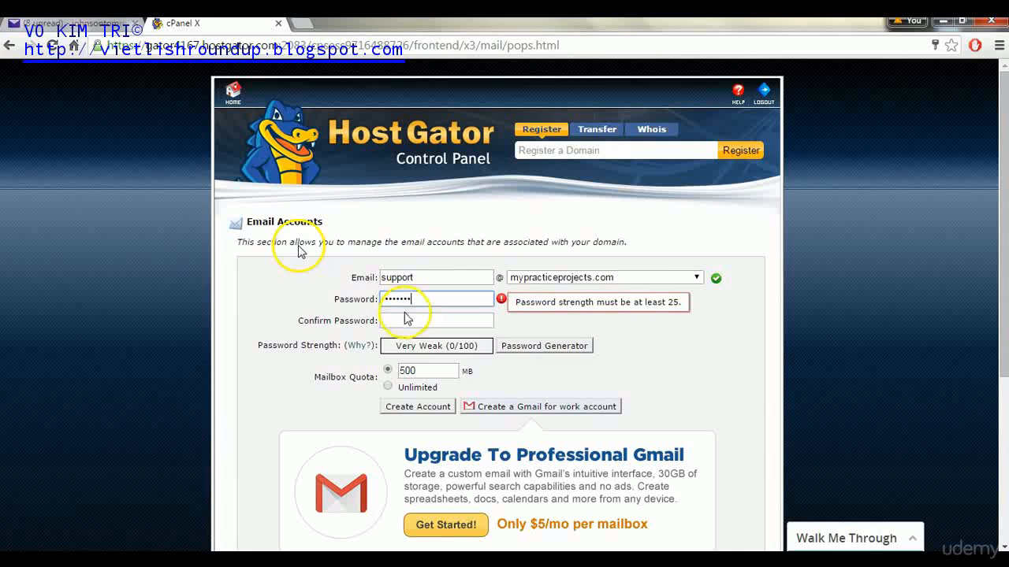
left_click(402, 318)
type("•")
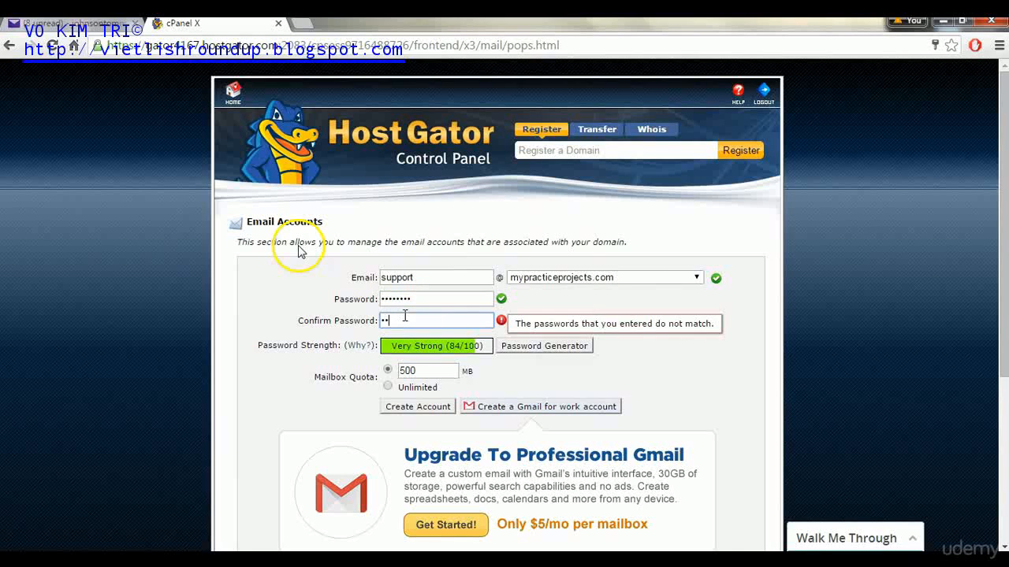
type("•••••••")
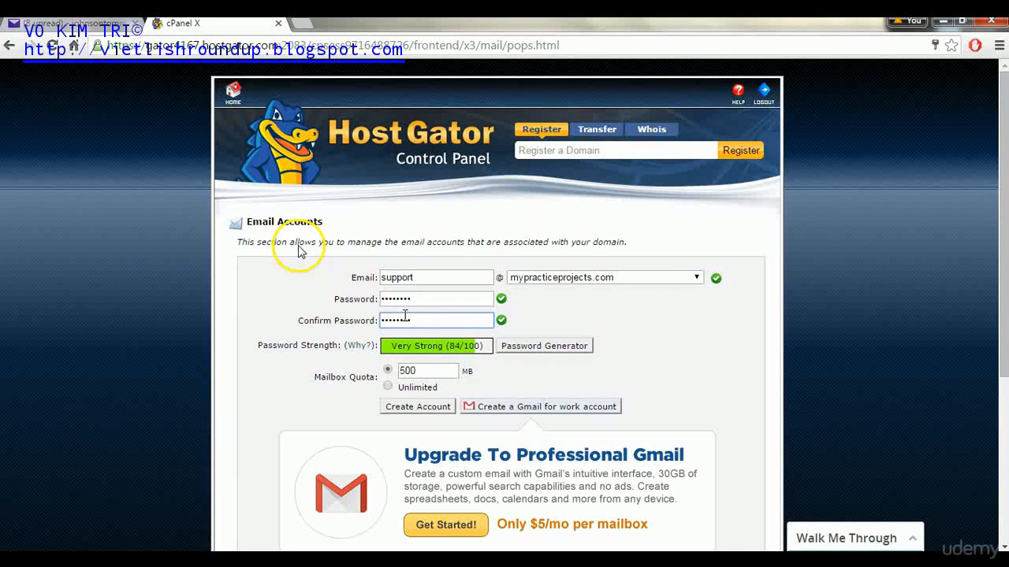
left_click_drag(999, 154, 999, 199)
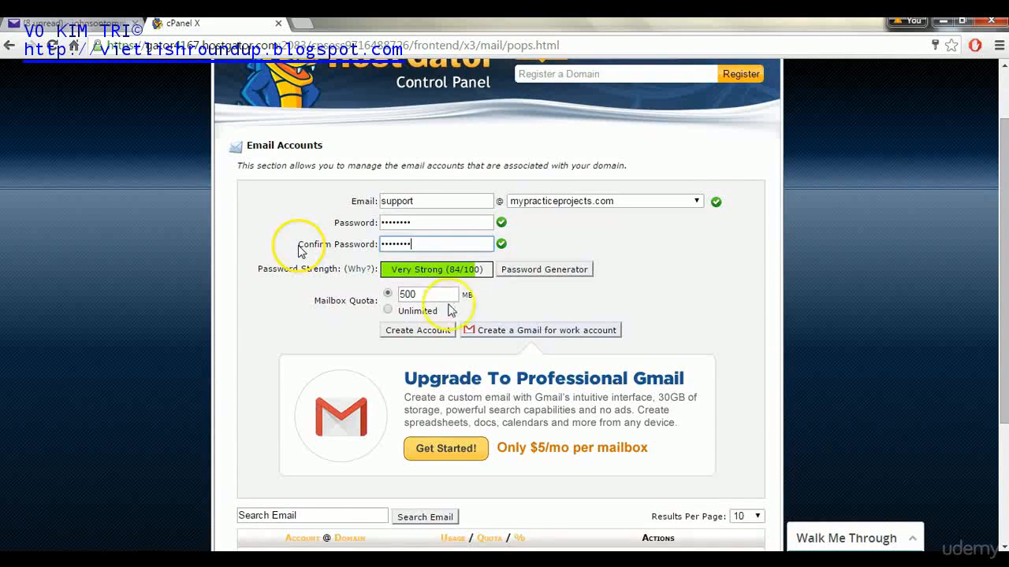
left_click(409, 336)
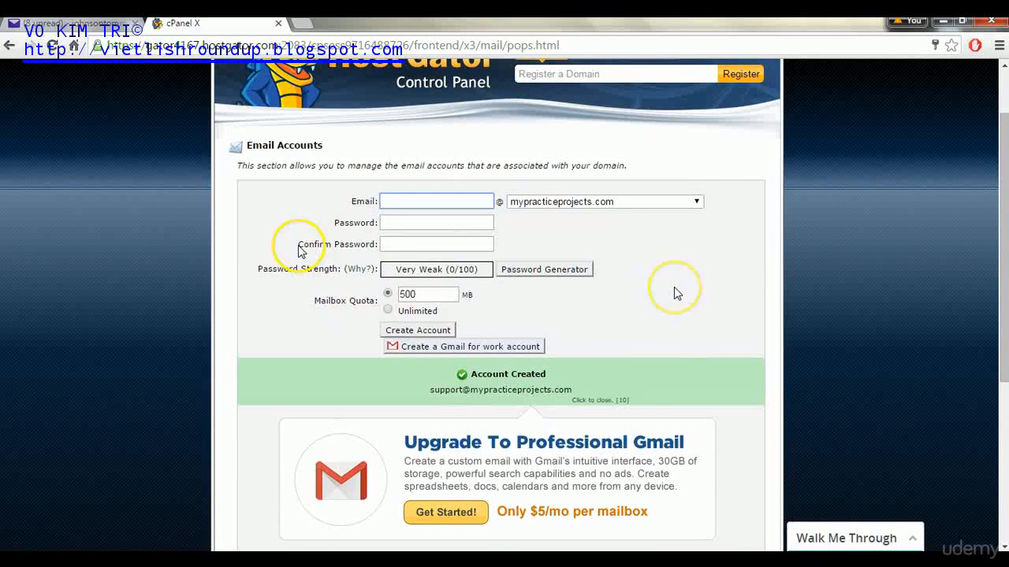
left_click(1003, 174)
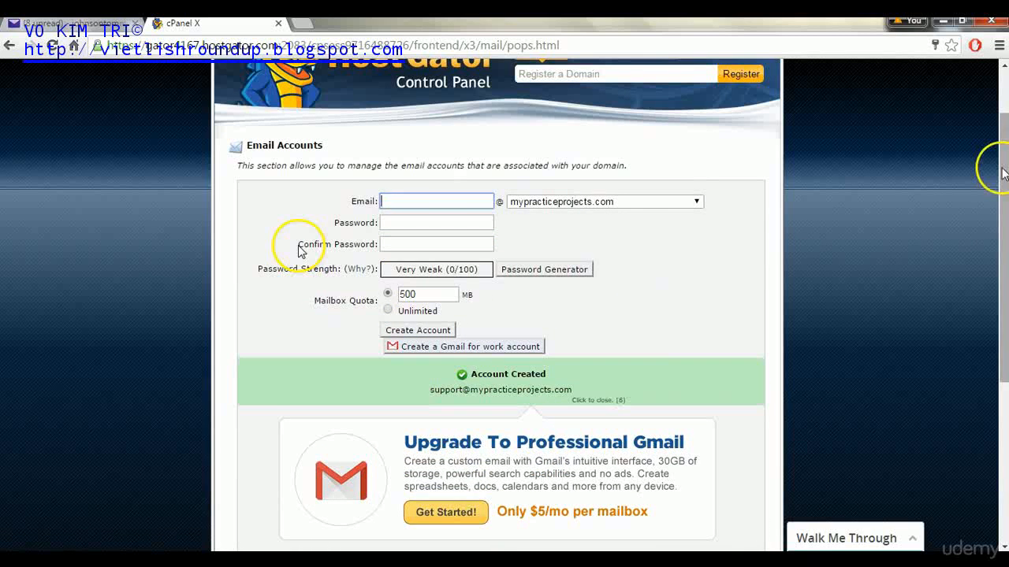
left_click_drag(1003, 174, 975, 134)
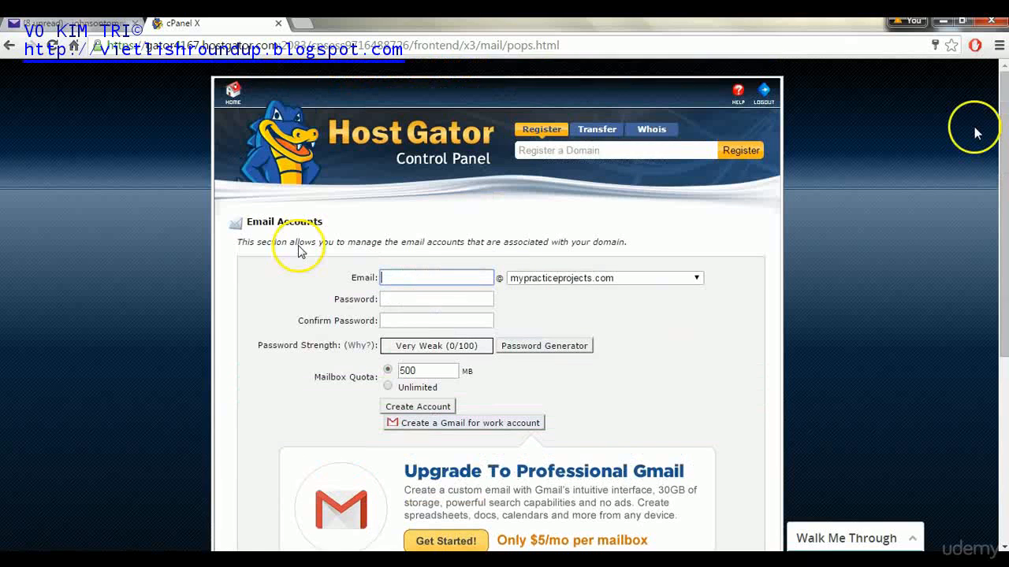
- From the cPanel home, open Webmail via the secure login and read mail in Roundcube
left_click(235, 96)
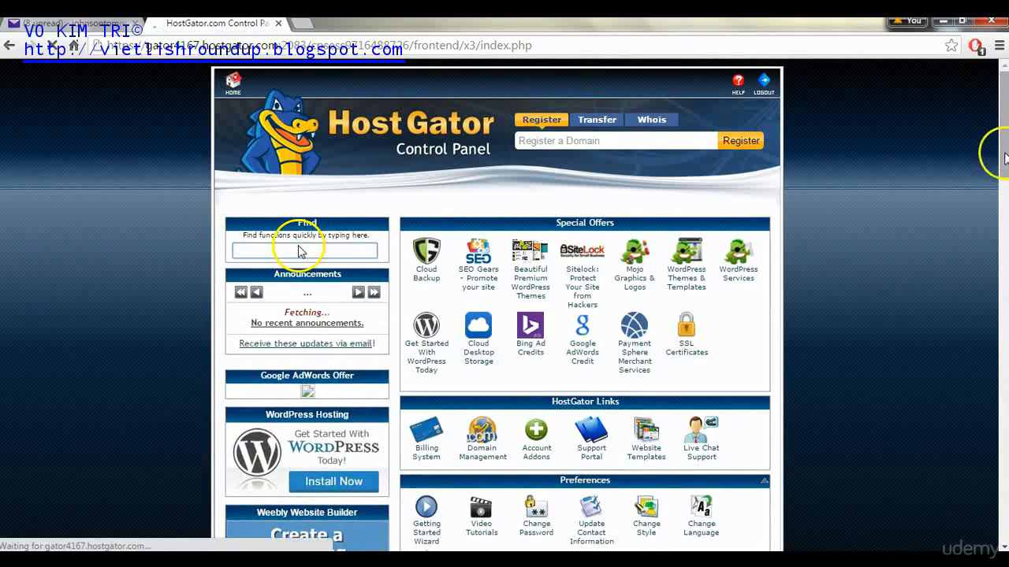
scroll(1000, 185, "down", 3)
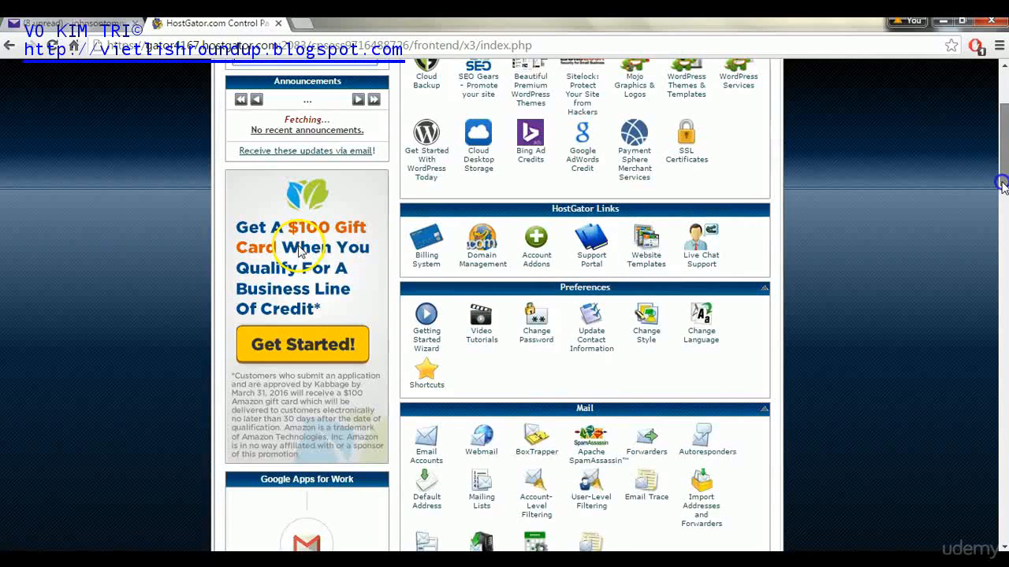
scroll(298, 251, "down", 3)
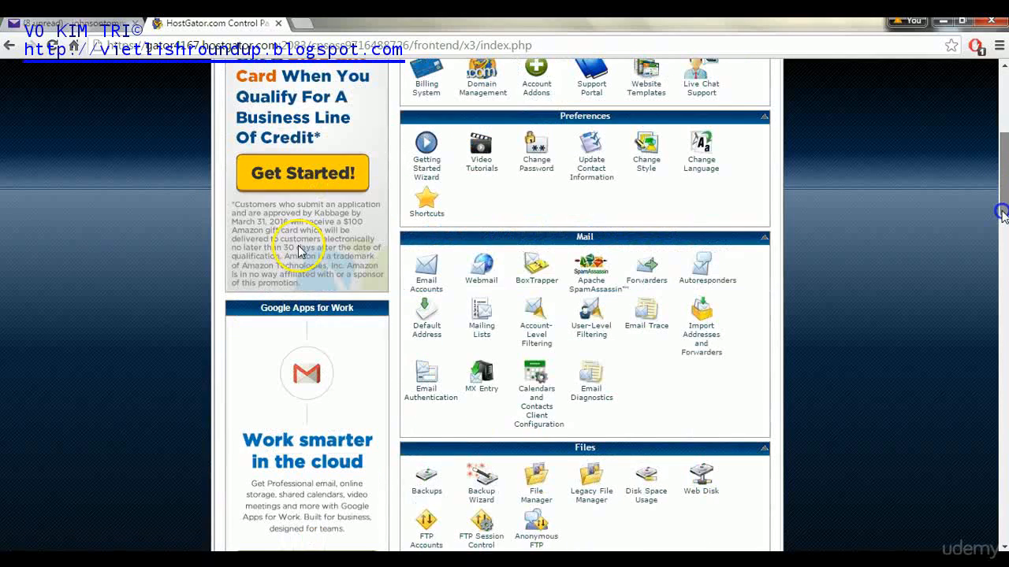
left_click(481, 282)
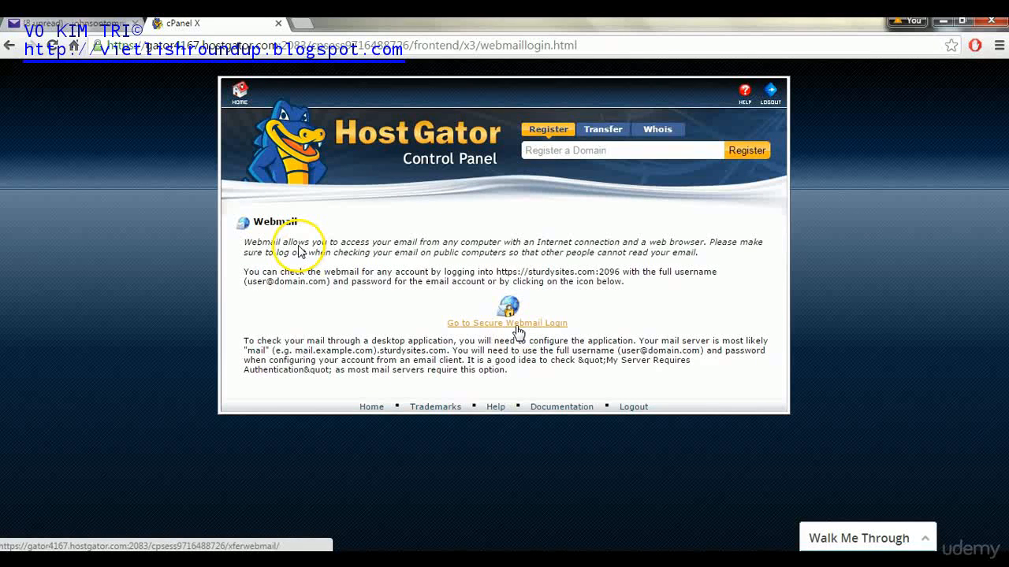
left_click(516, 324)
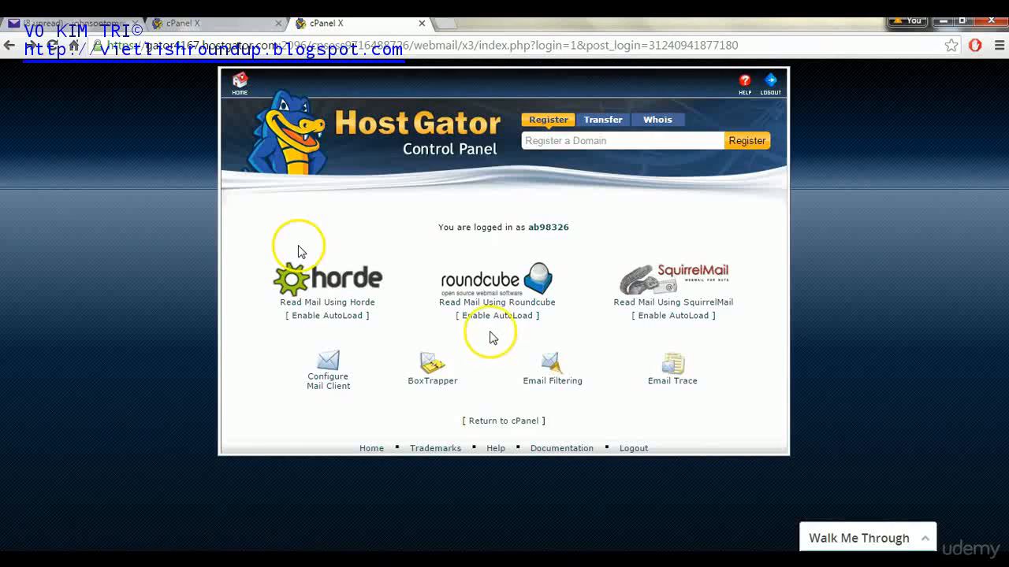
left_click(493, 303)
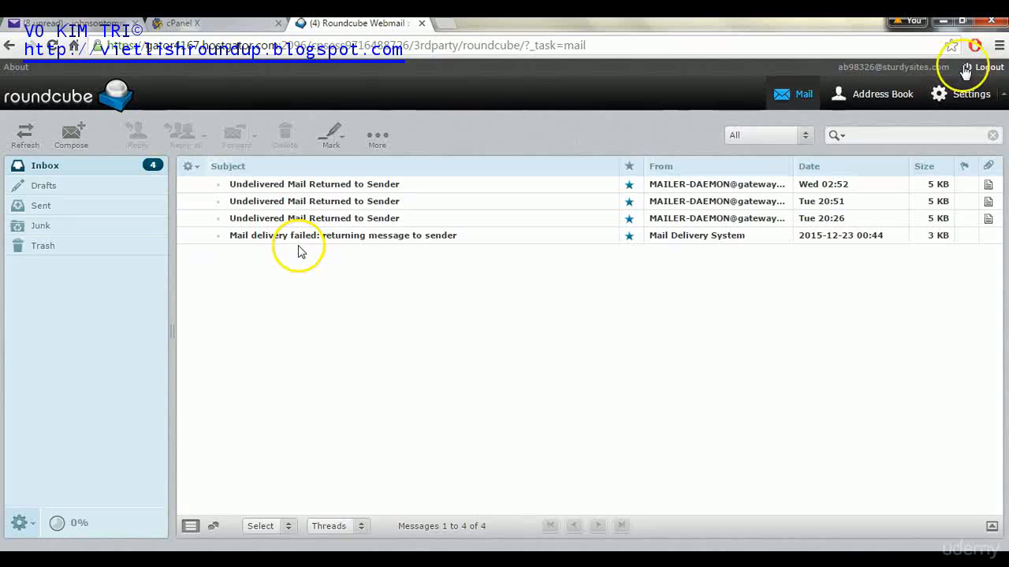
- Open the existing identity under Settings > Identities and change its display name
left_click(968, 96)
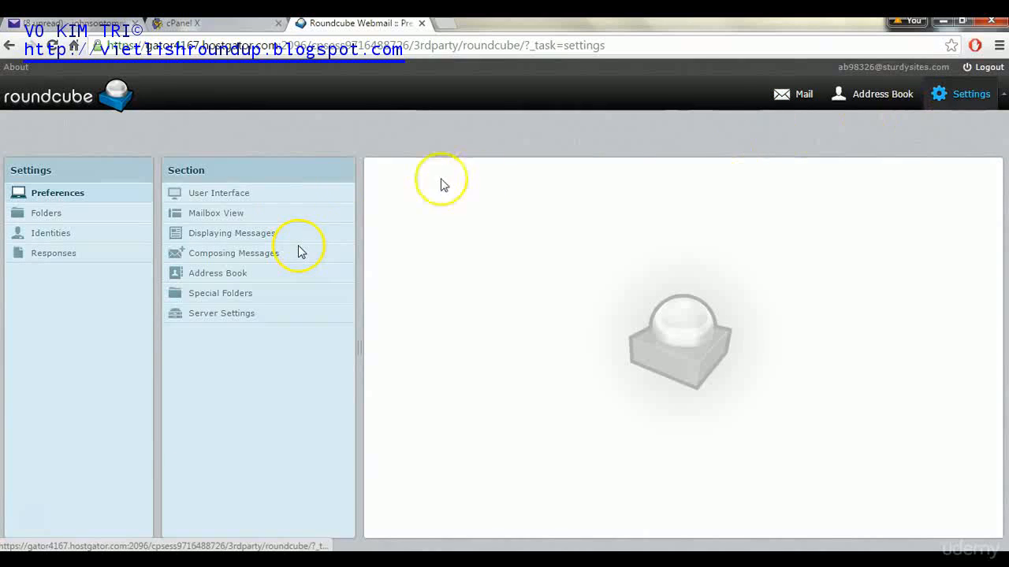
left_click(60, 234)
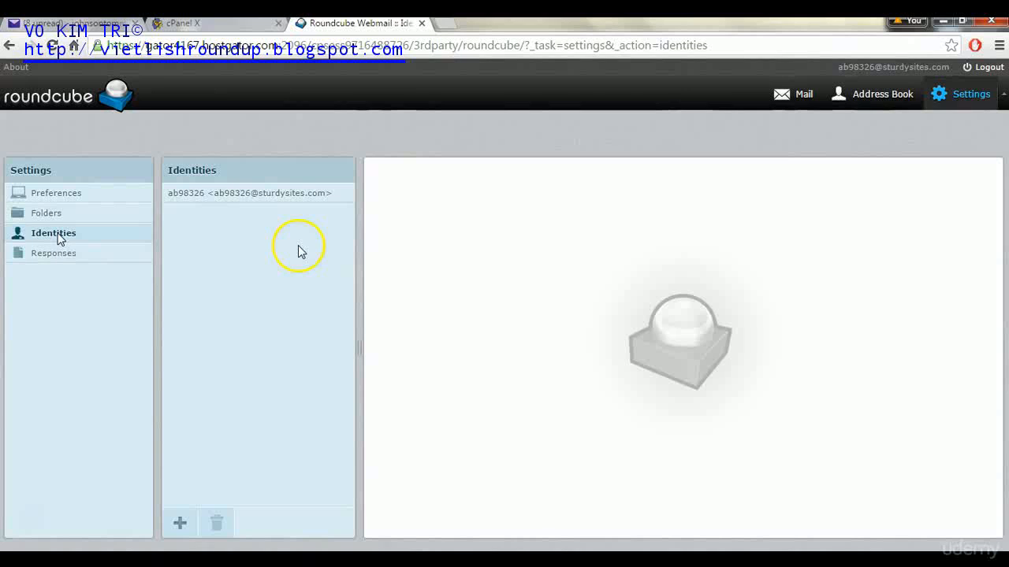
left_click(250, 195)
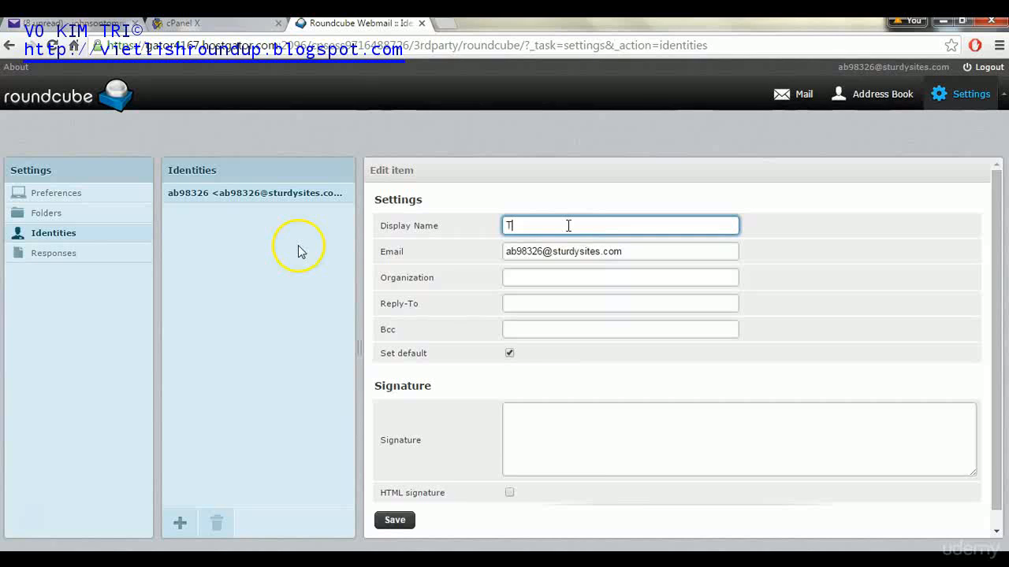
type("m")
left_click(543, 251)
left_click_drag(625, 252, 451, 235)
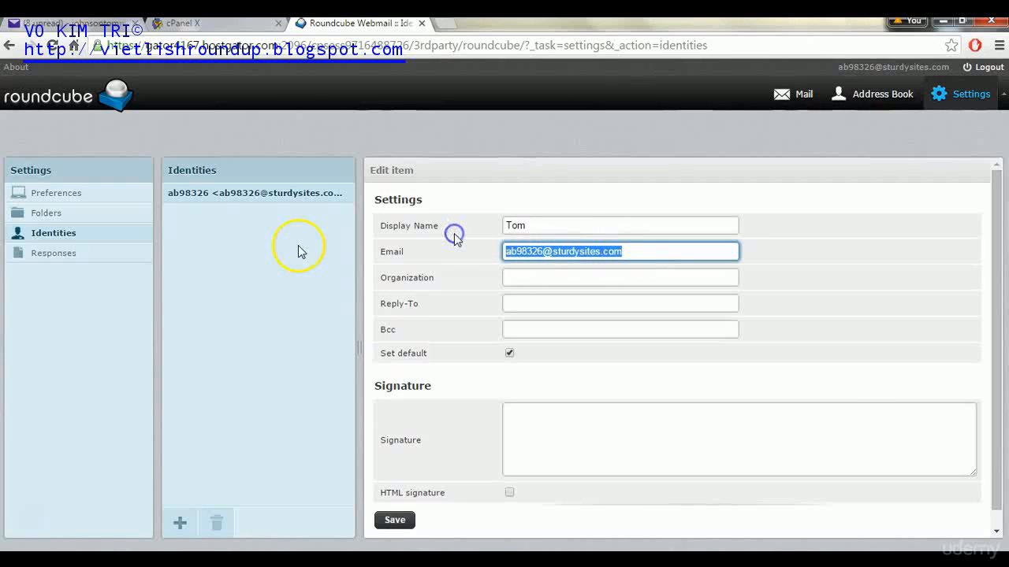
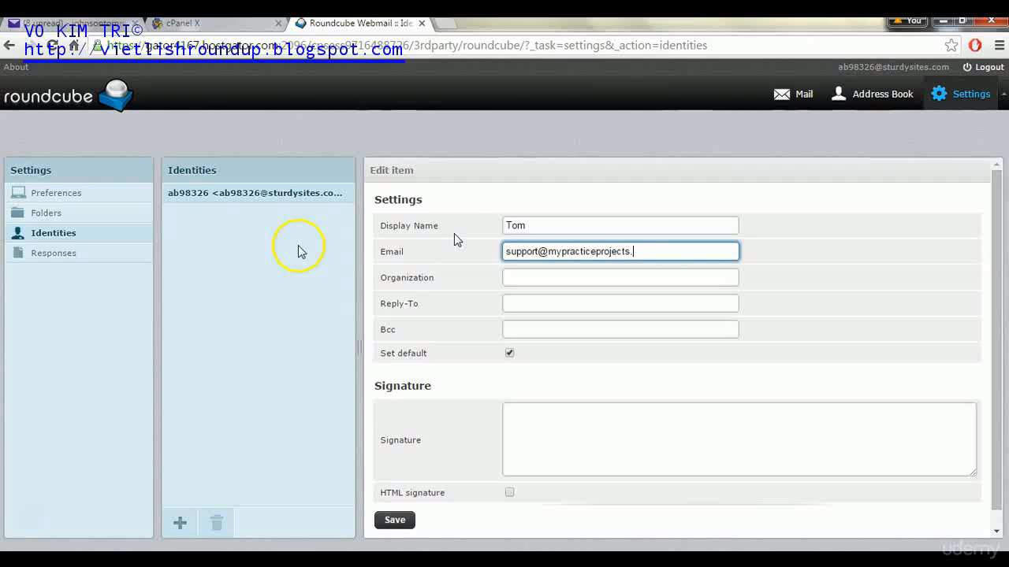
left_click(395, 521)
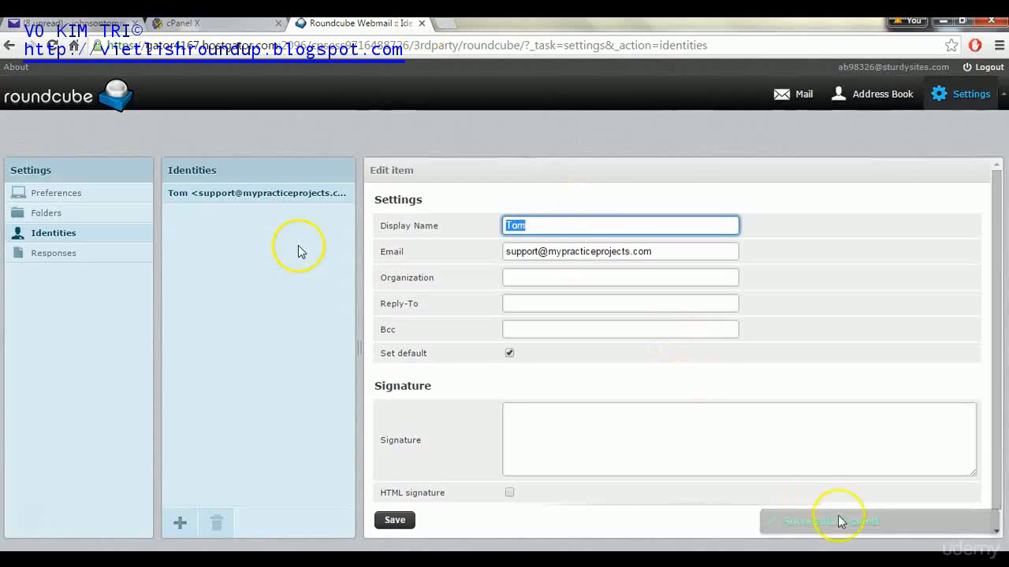
left_click(423, 23)
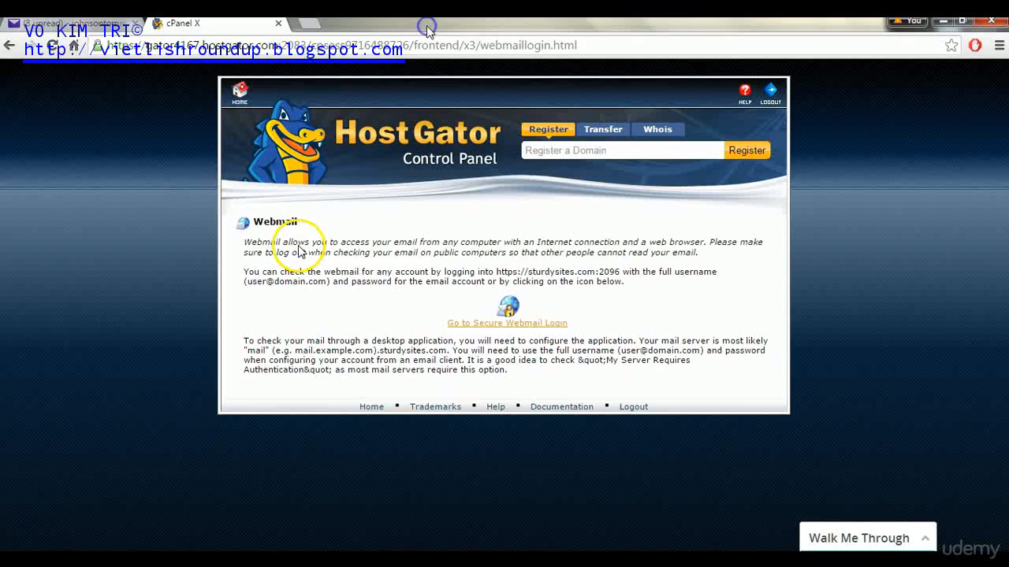
- Go to the cPanel home, open Forwarders under Mail, and start an Add Forwarder form
left_click(239, 96)
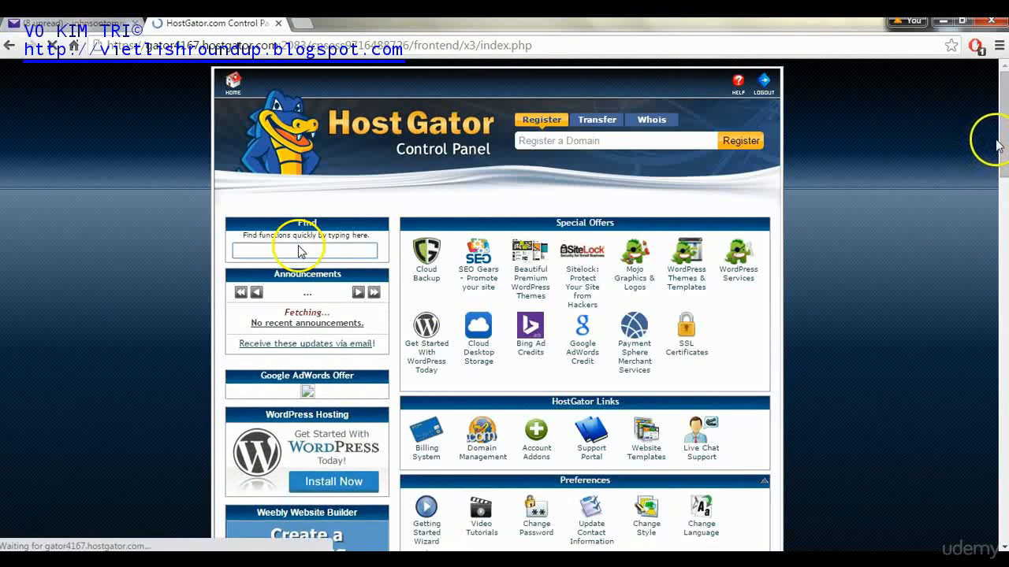
left_click_drag(997, 143, 1000, 217)
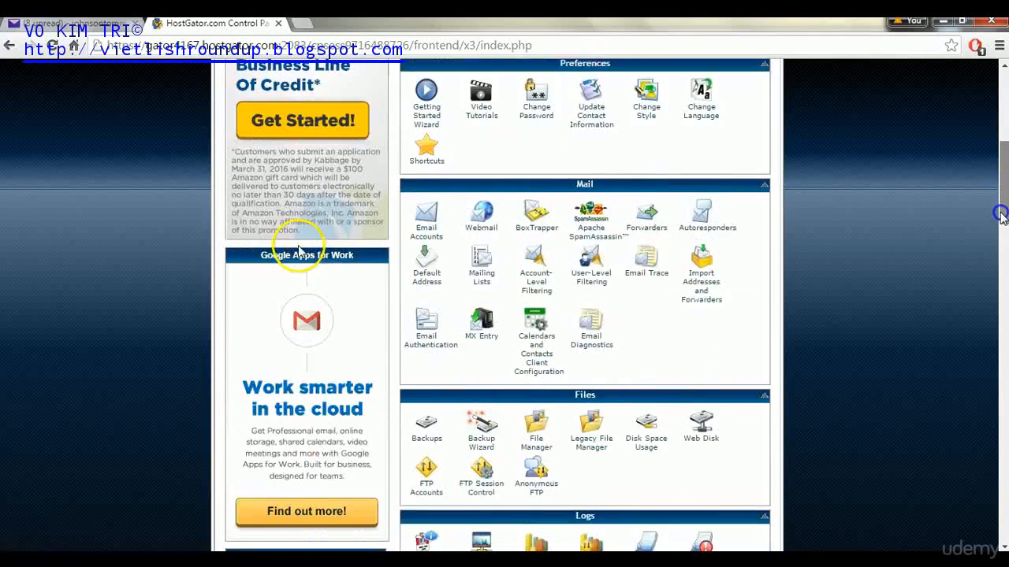
scroll(299, 251, "down", 1)
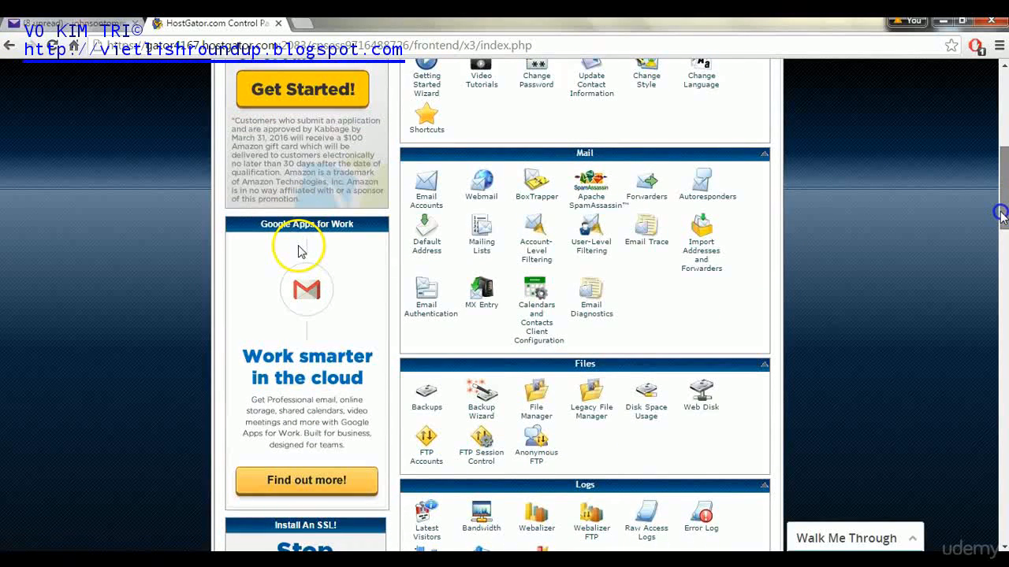
left_click(642, 194)
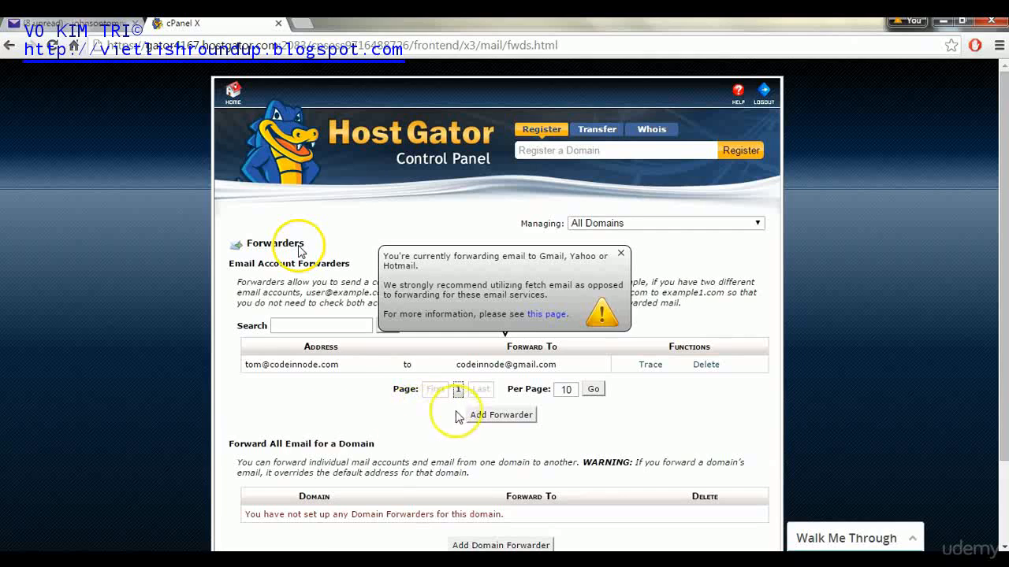
left_click(480, 416)
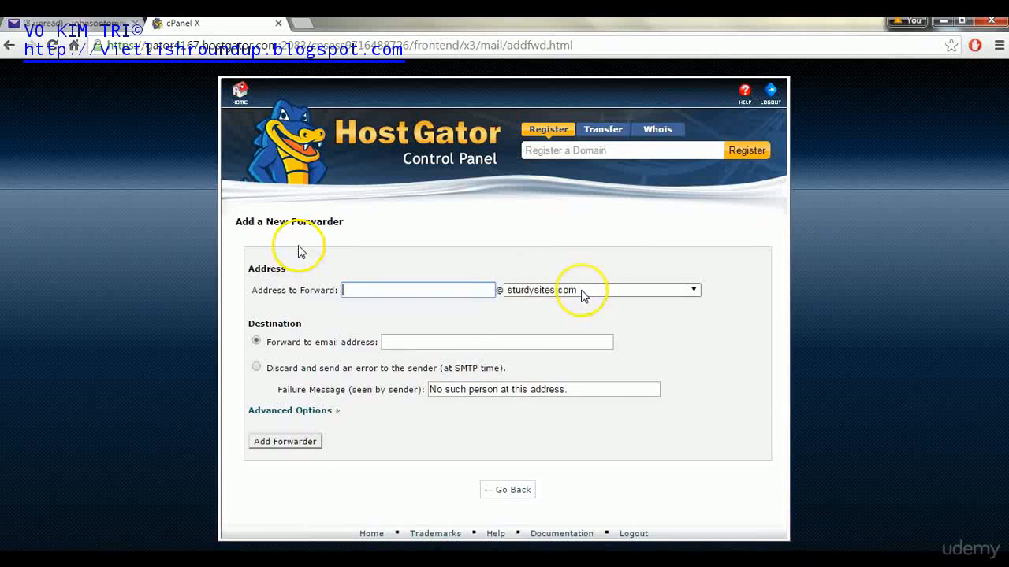
left_click(584, 289)
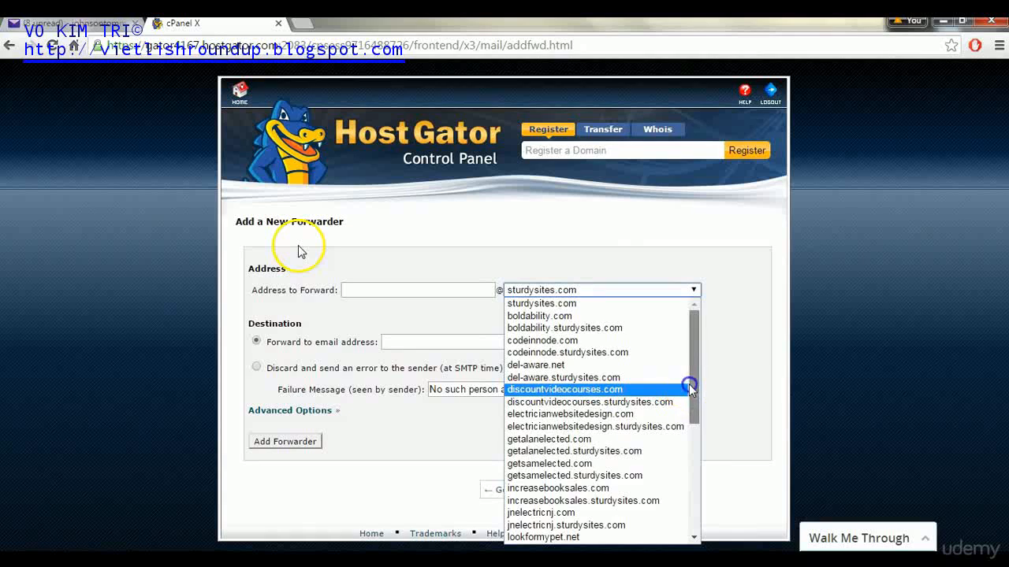
left_click_drag(692, 384, 693, 426)
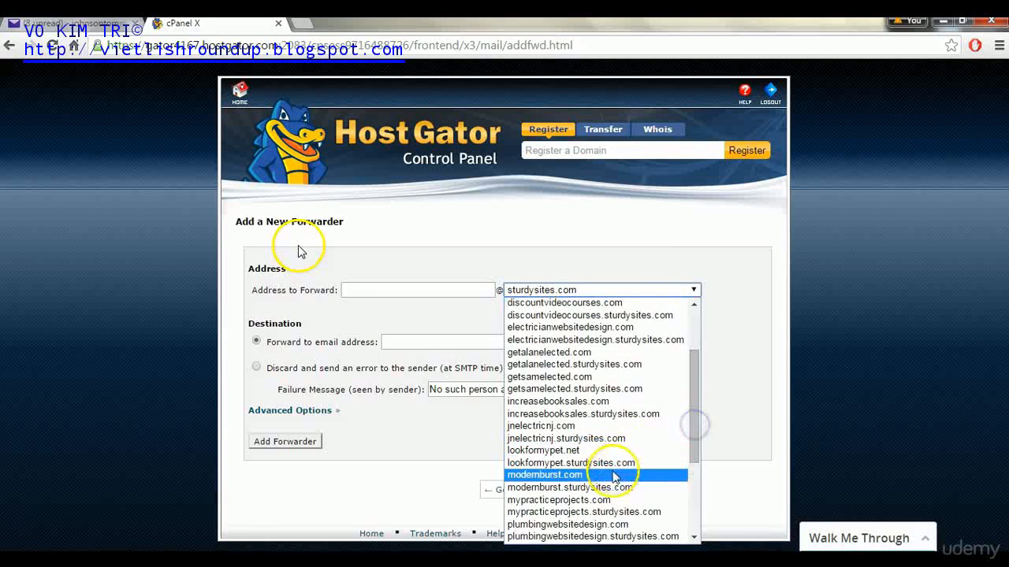
left_click(603, 502)
left_click(380, 291)
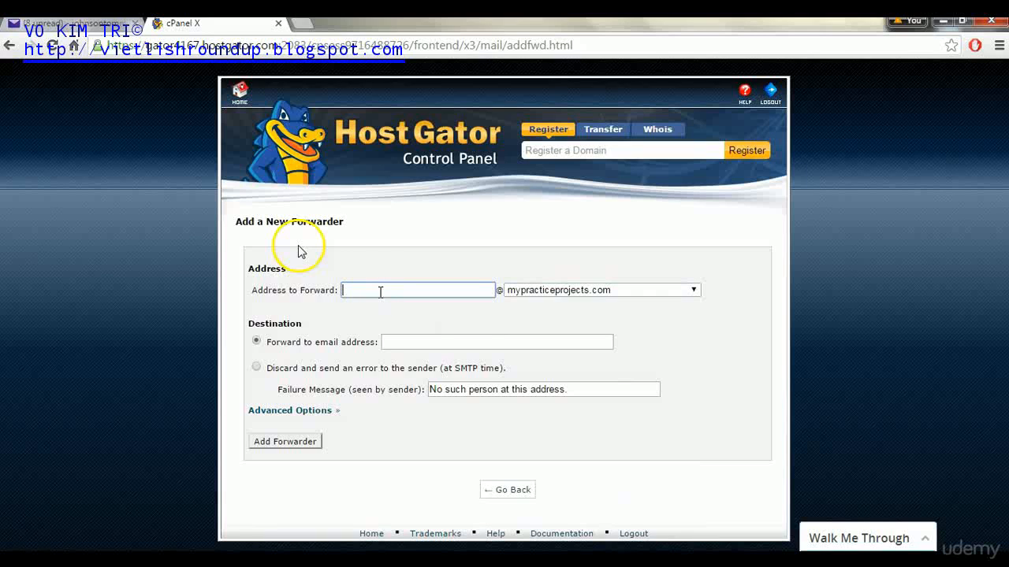
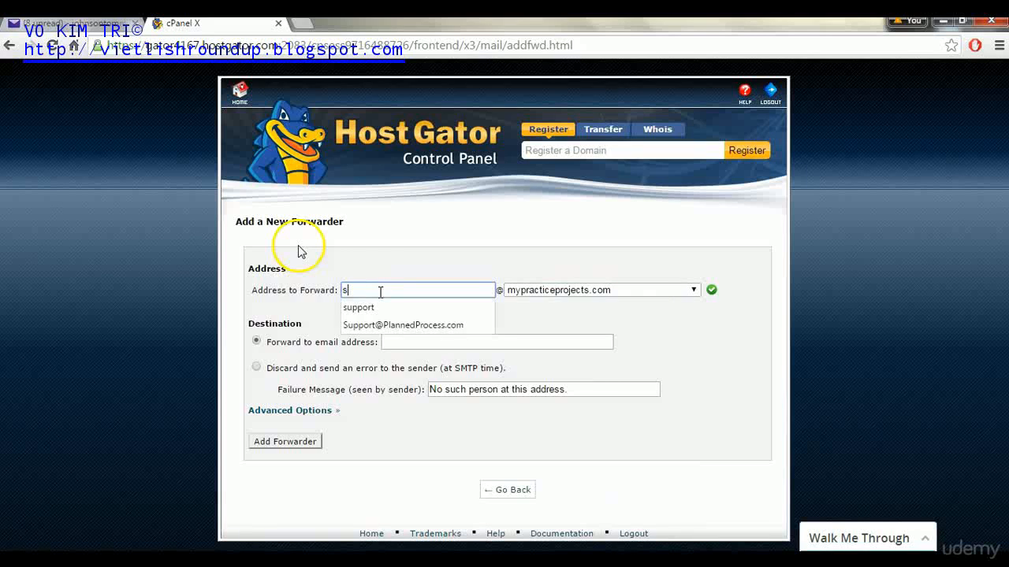
left_click(400, 270)
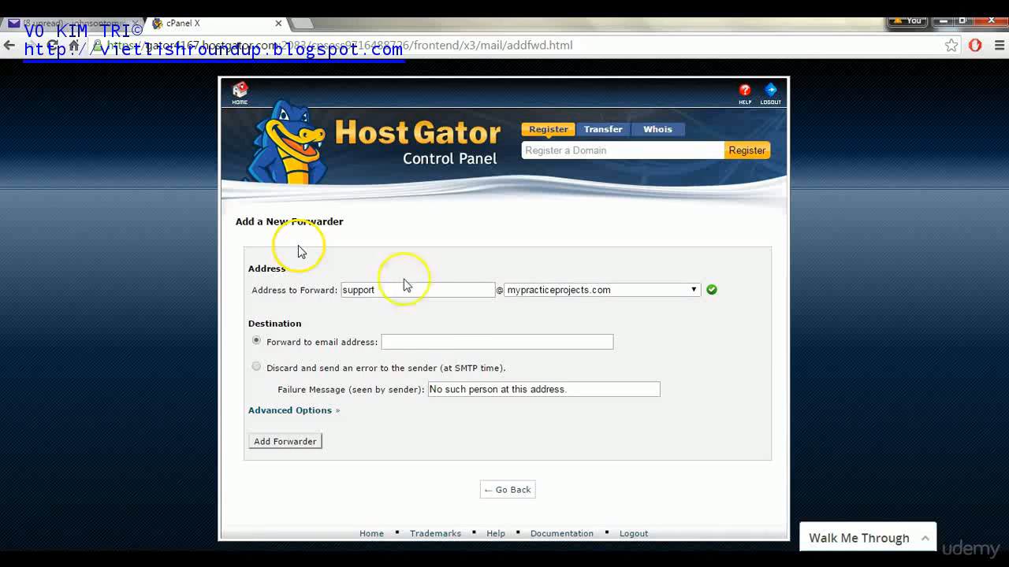
- Enter the Gmail account as destination, dismiss the warning, and add the forwarder
left_click(406, 342)
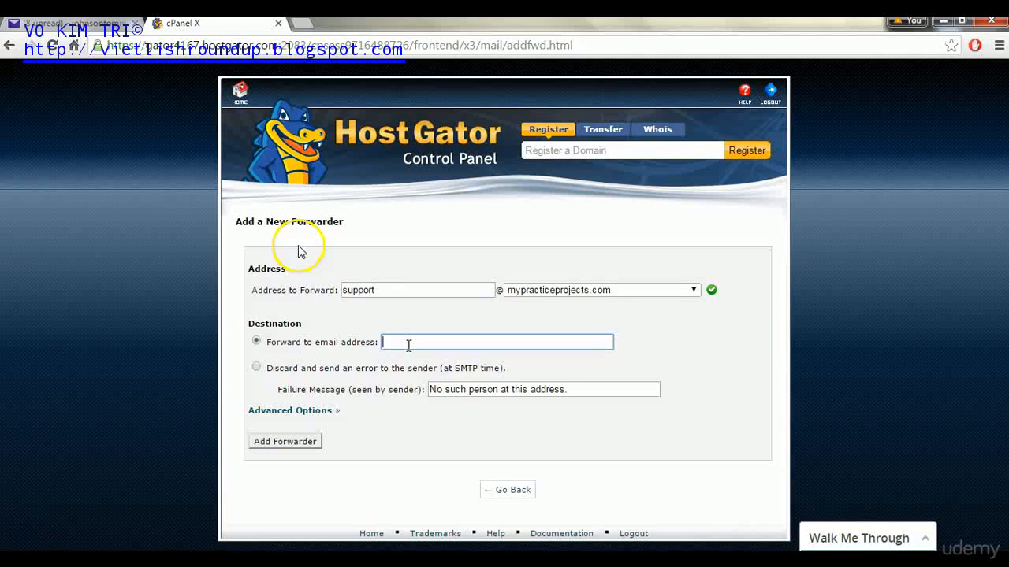
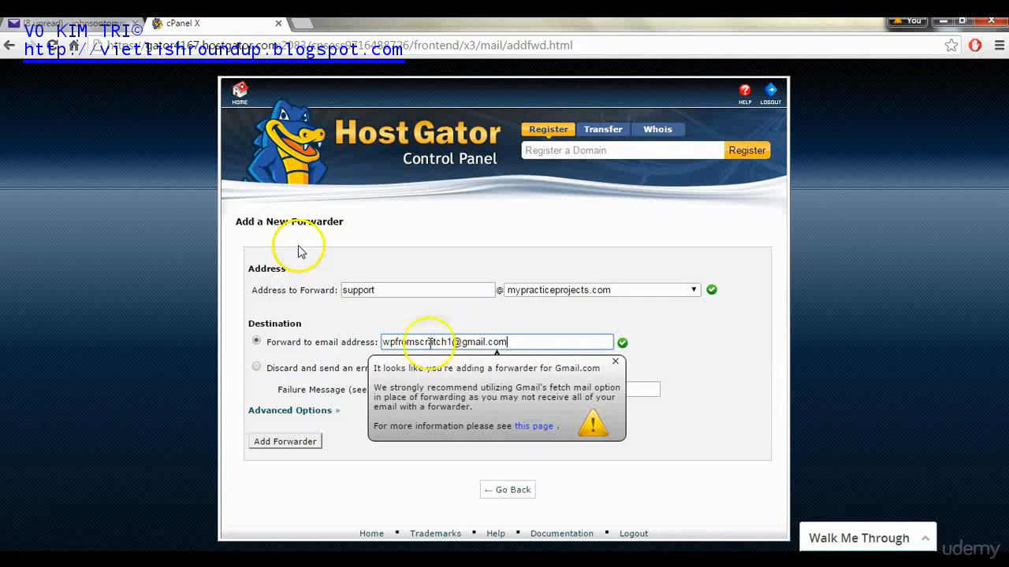
left_click(515, 316)
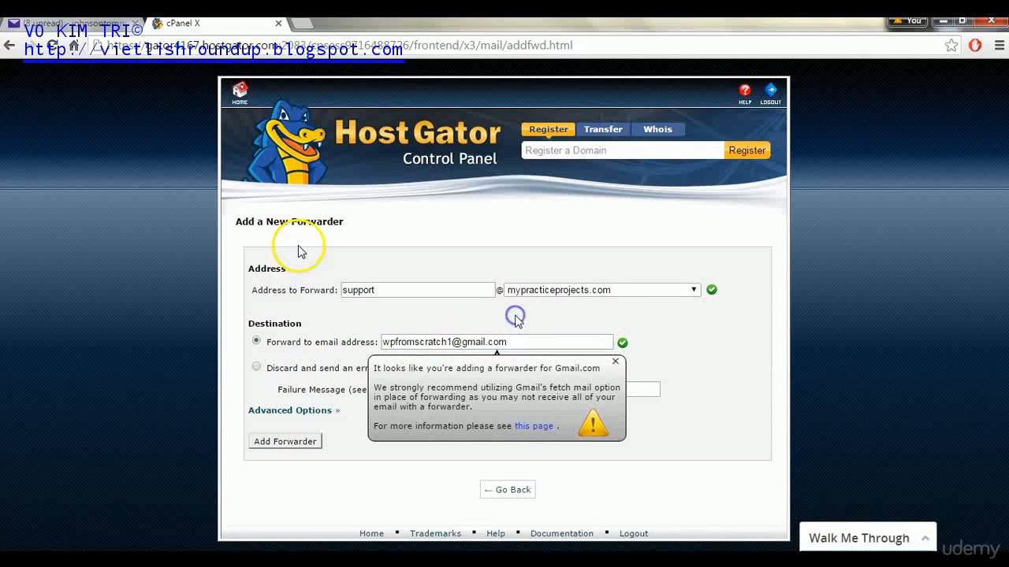
left_click(615, 365)
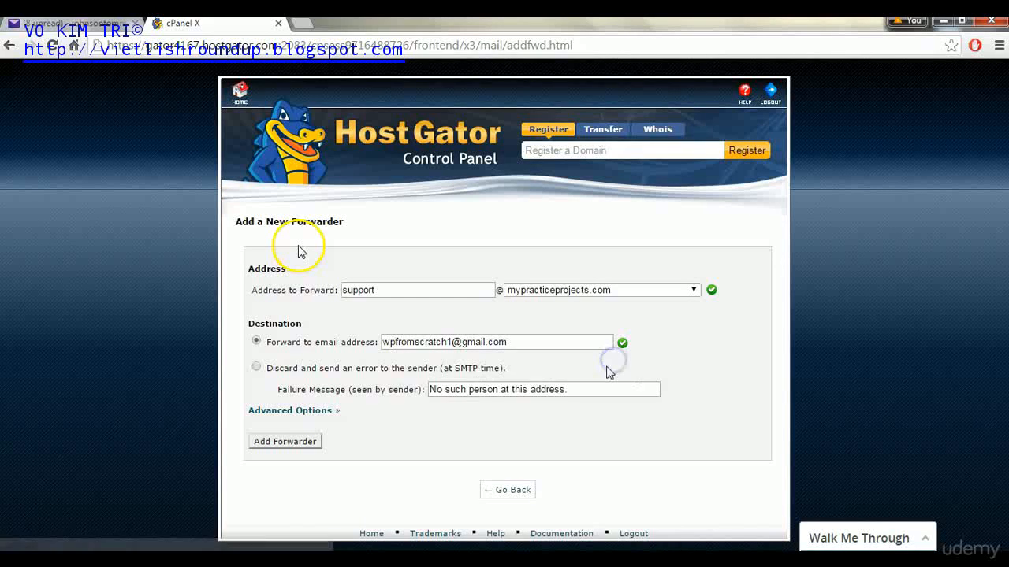
left_click(289, 442)
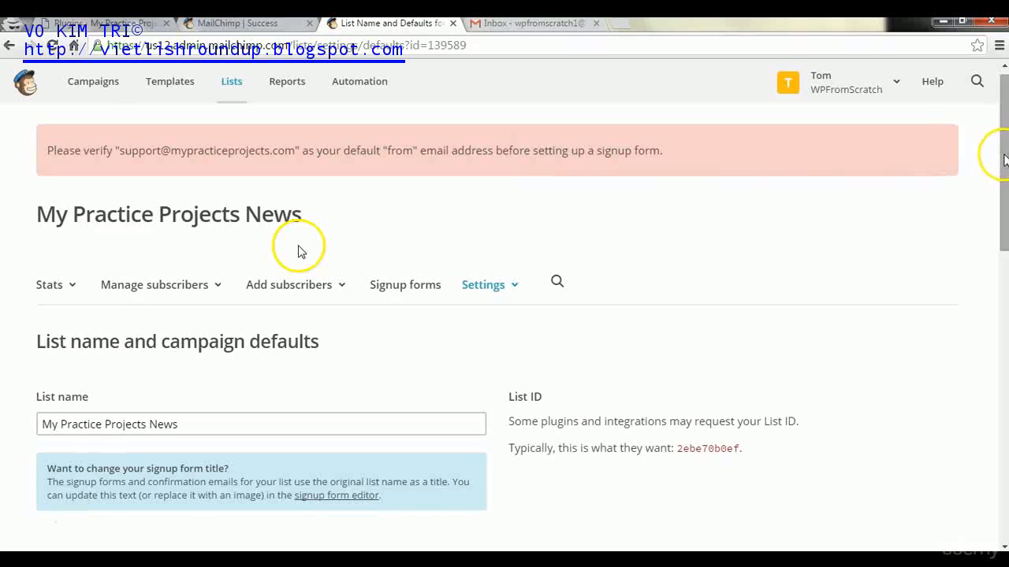
- Send MailChimp's domain verification email for mypracticeprojects.com to the support address
left_click_drag(1005, 157, 1004, 340)
left_click(424, 267)
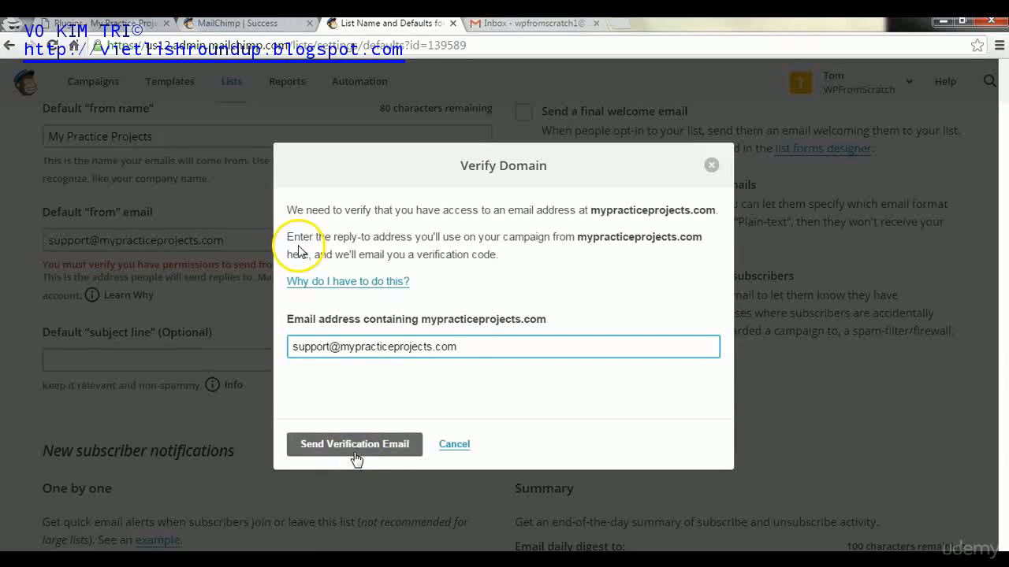
left_click(356, 455)
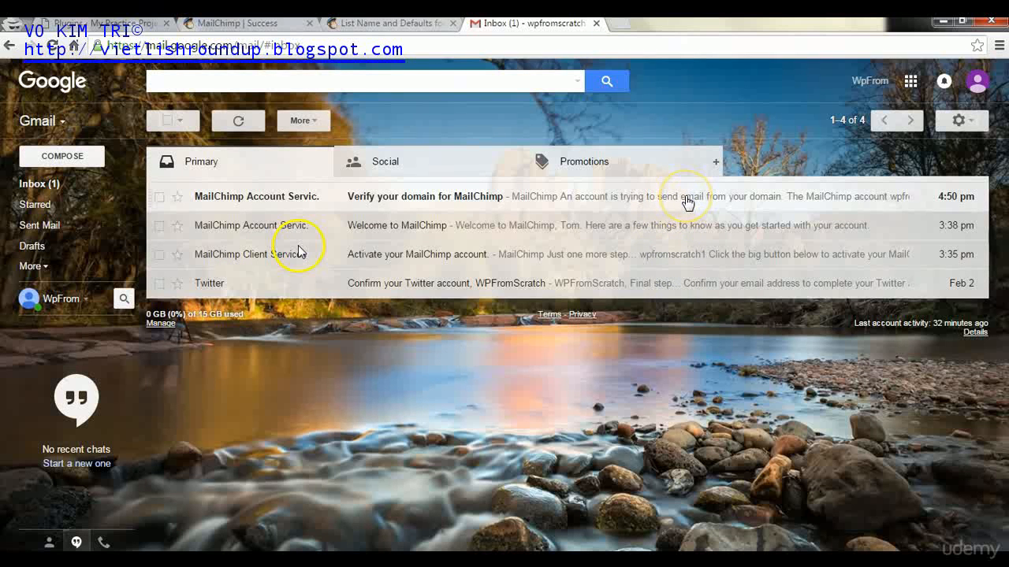
- Copy the code from the 'Verify your domain for MailChimp' email into MailChimp's verification code field
left_click(686, 197)
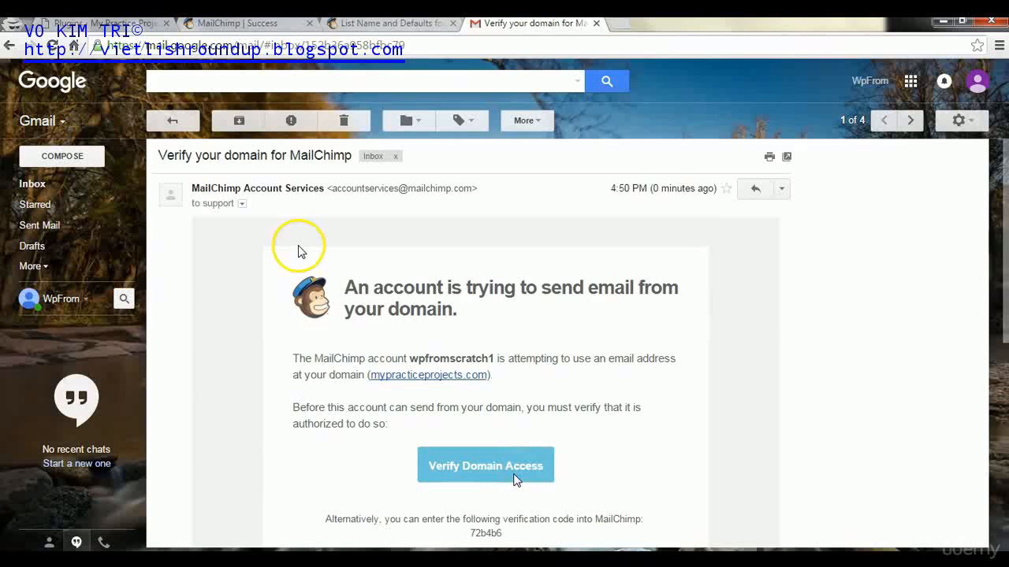
left_click_drag(509, 533, 468, 538)
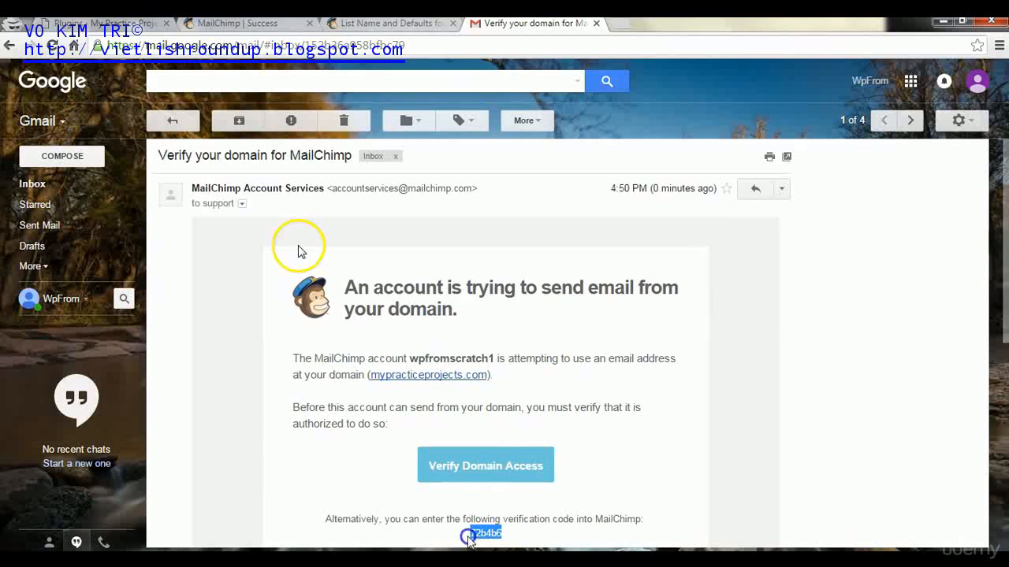
right_click(470, 537)
left_click(520, 460)
left_click(384, 23)
left_click(373, 356)
- Paste the emailed code and submit it to verify mypracticeprojects.com
key("ctrl+v")
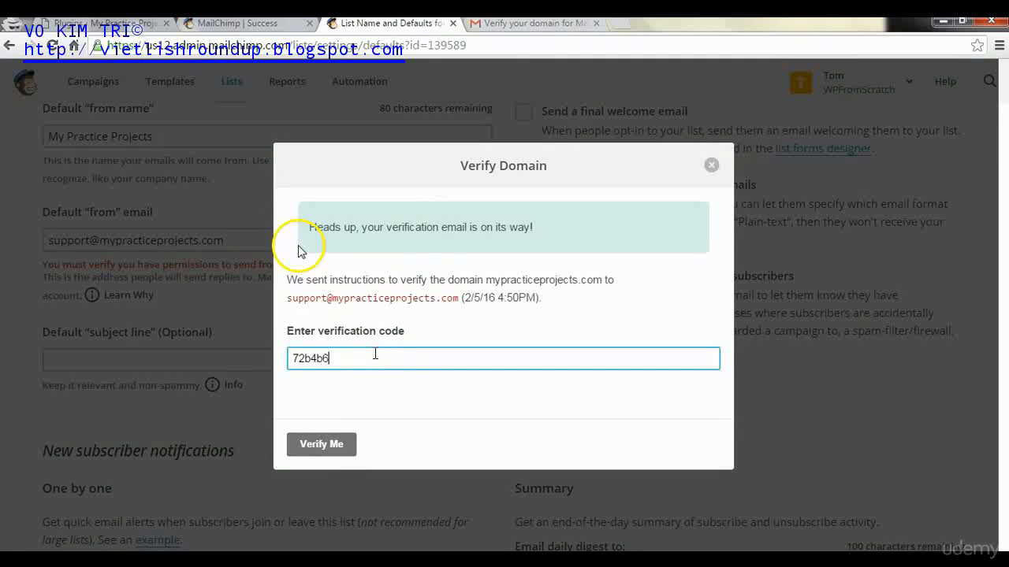
left_click(331, 446)
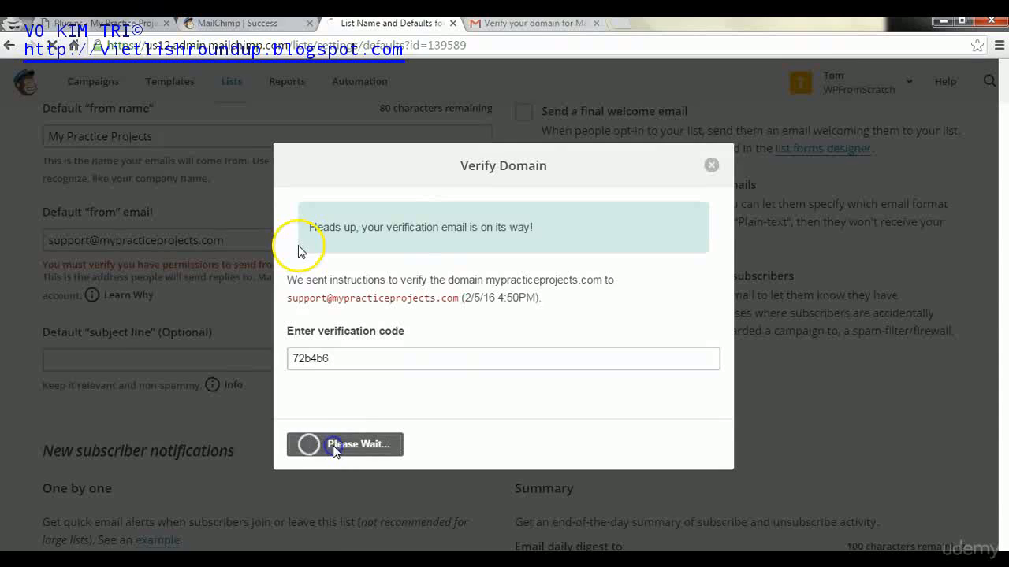